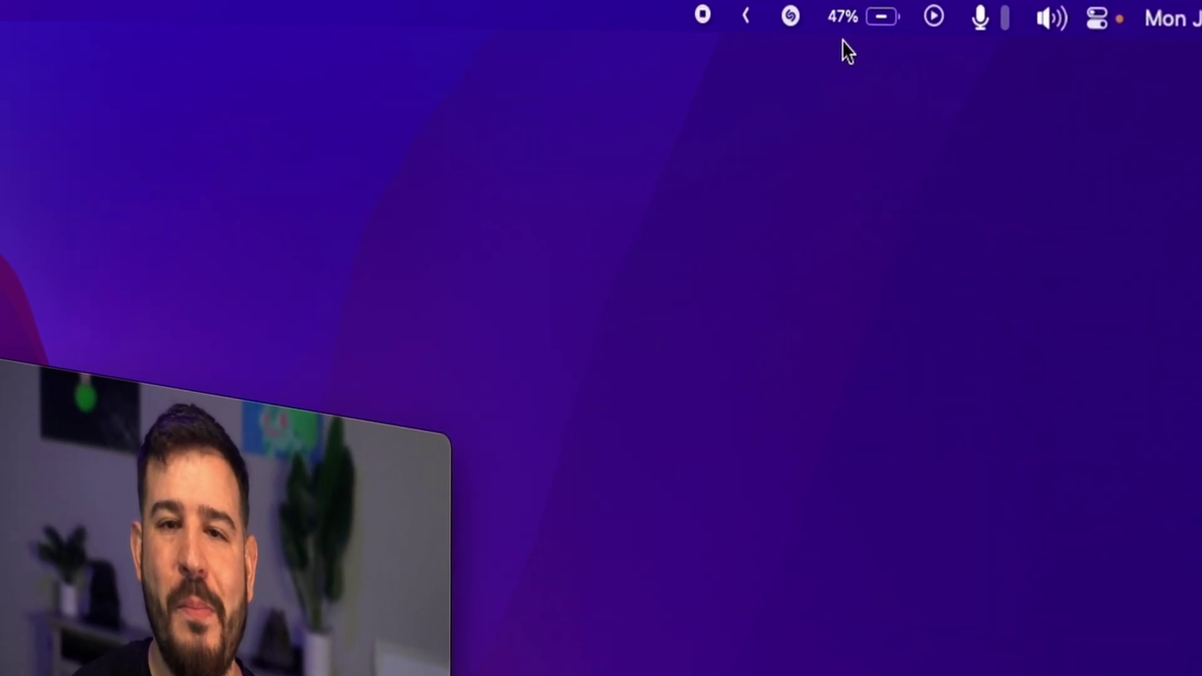
# Step: Open AlDente's battery panel with the charge limit and bring up the app's settings
pyautogui.click(848, 21)
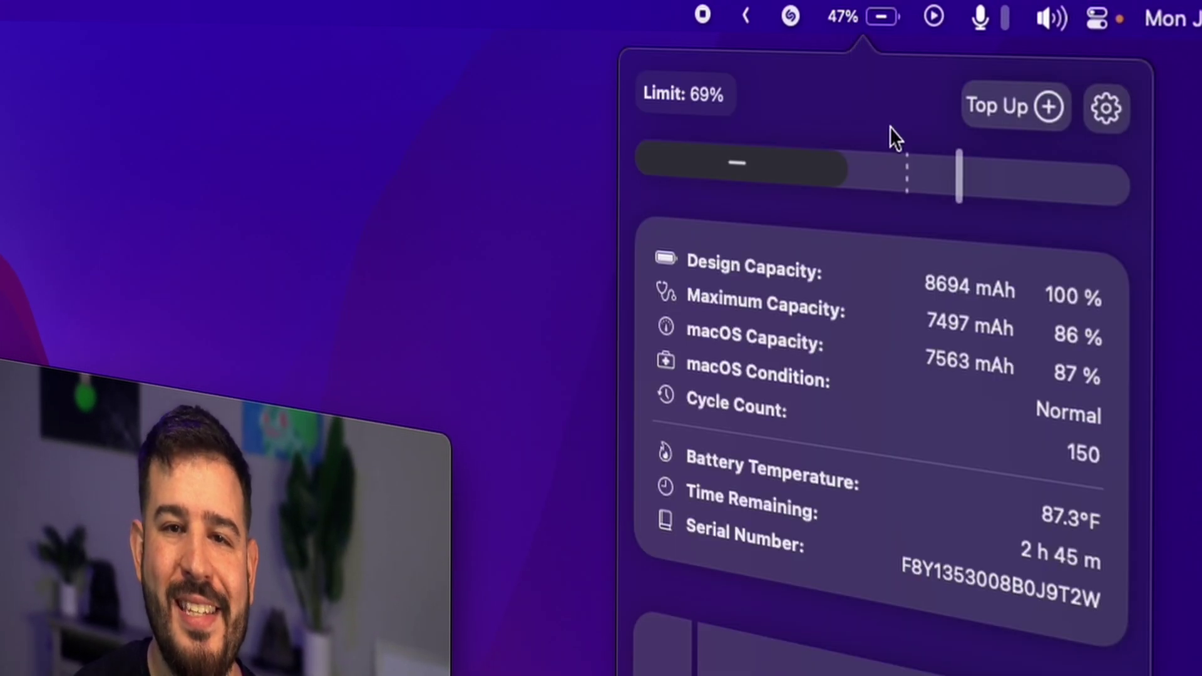
pyautogui.moveTo(959, 186); pyautogui.dragTo(960, 185)
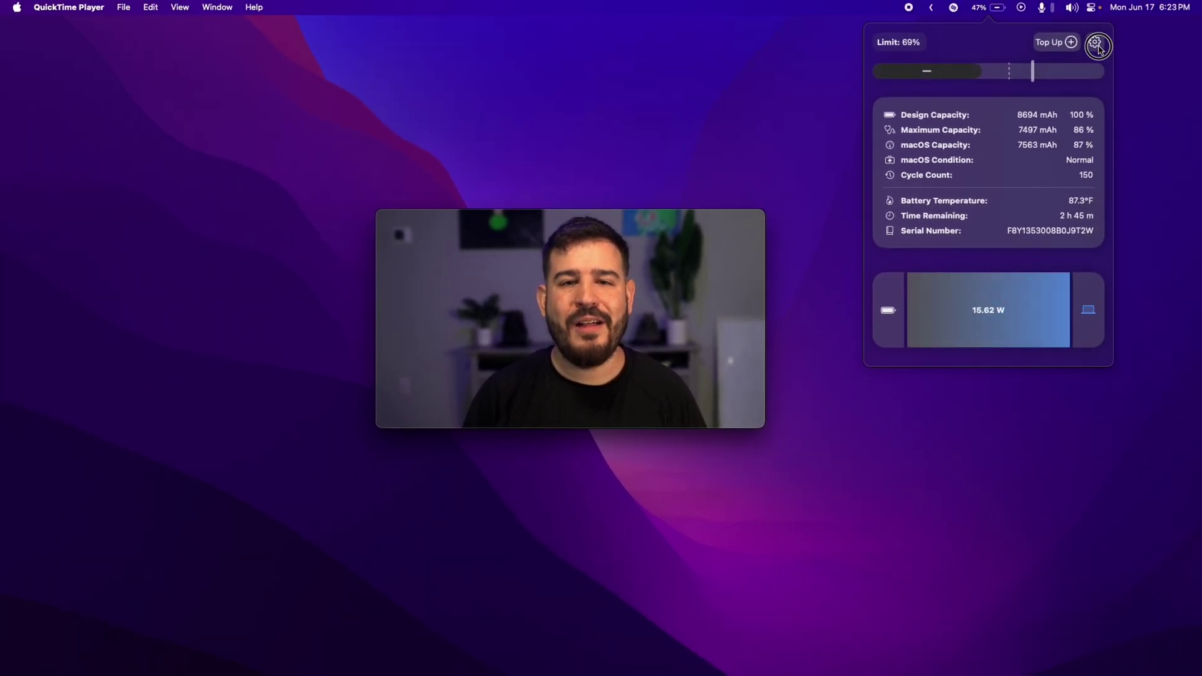
pyautogui.click(1096, 44)
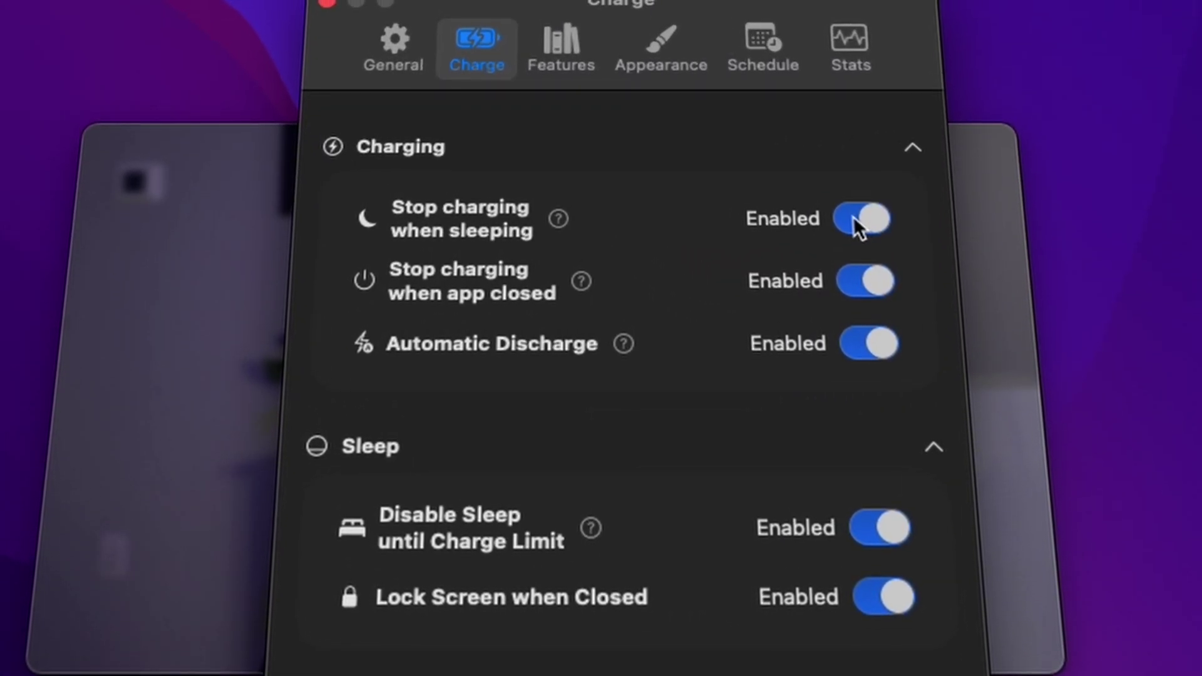
# Step: Toggle Stop charging when sleeping, Stop charging when app closed and Automatic Discharge off and back on
pyautogui.click(855, 216)
pyautogui.click(855, 228)
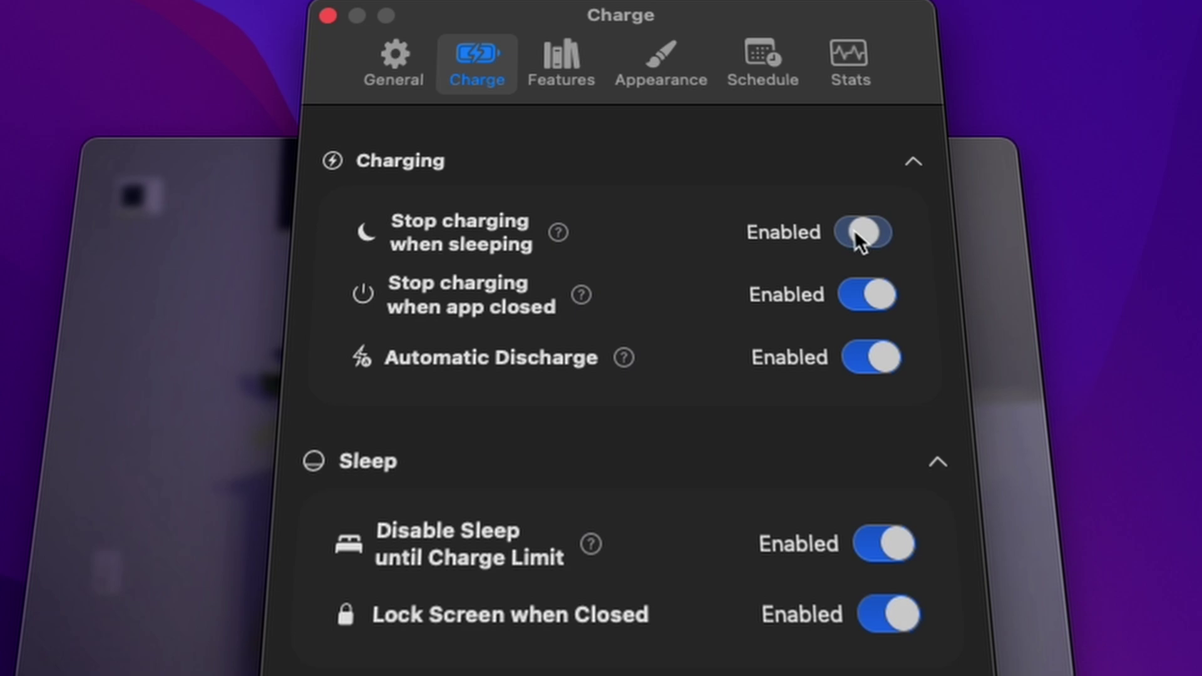
pyautogui.click(861, 233)
pyautogui.click(858, 241)
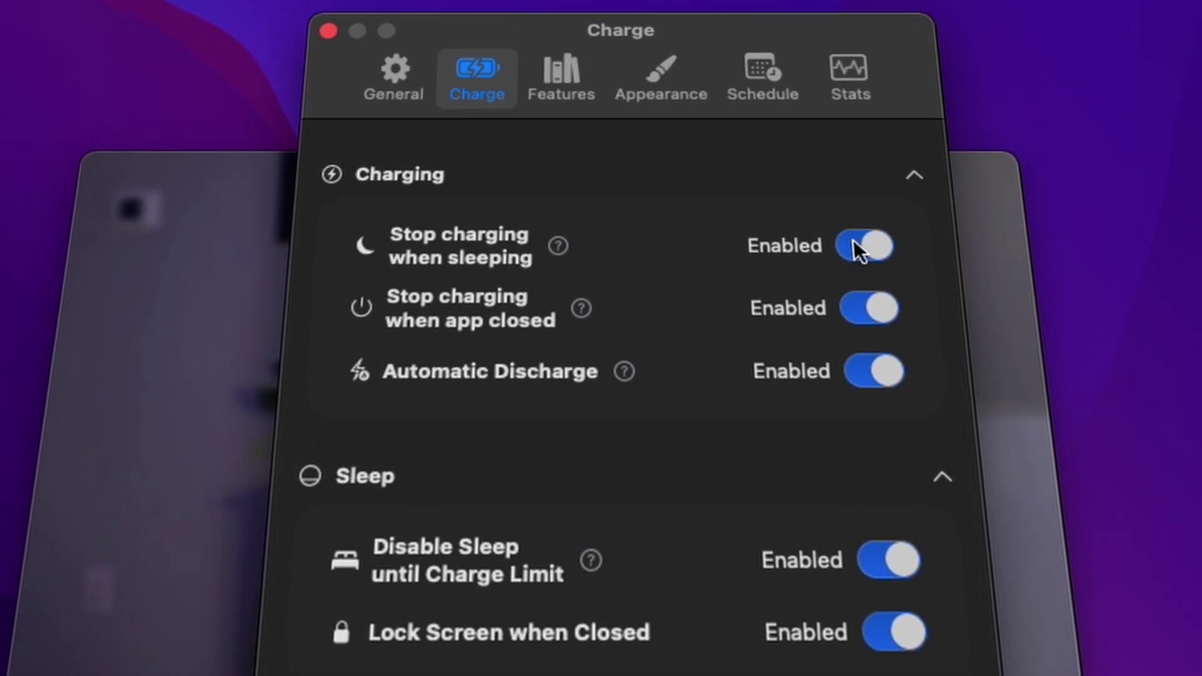
pyautogui.click(872, 316)
pyautogui.click(874, 320)
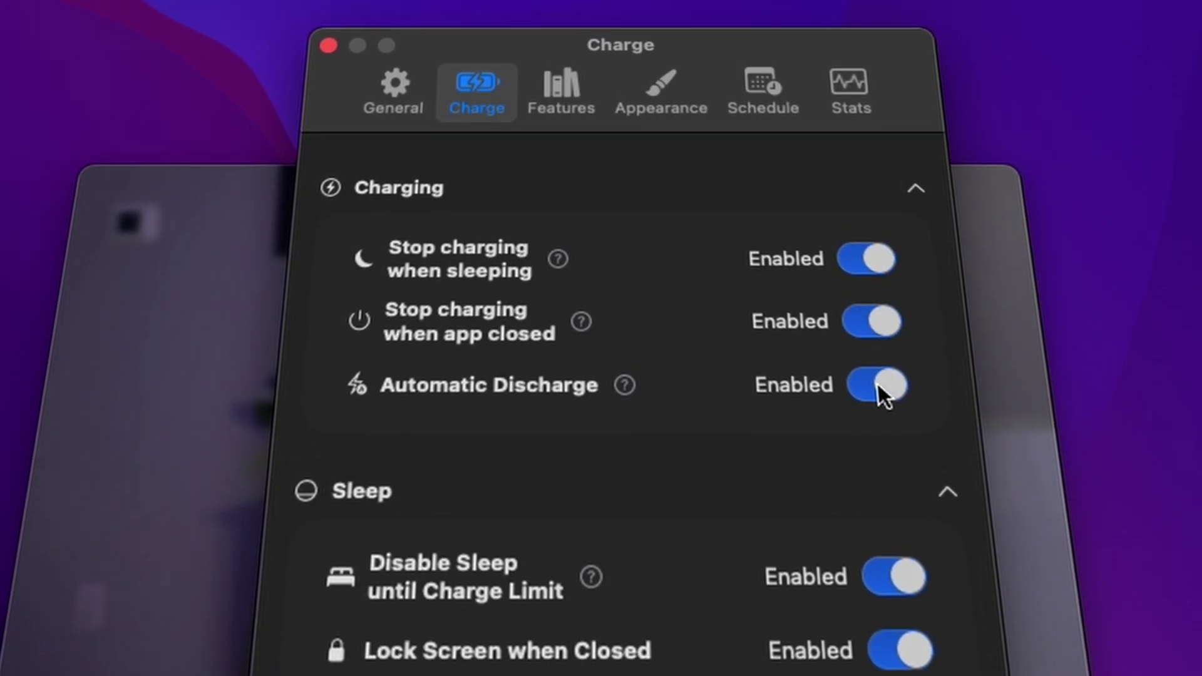
pyautogui.click(879, 384)
pyautogui.click(877, 382)
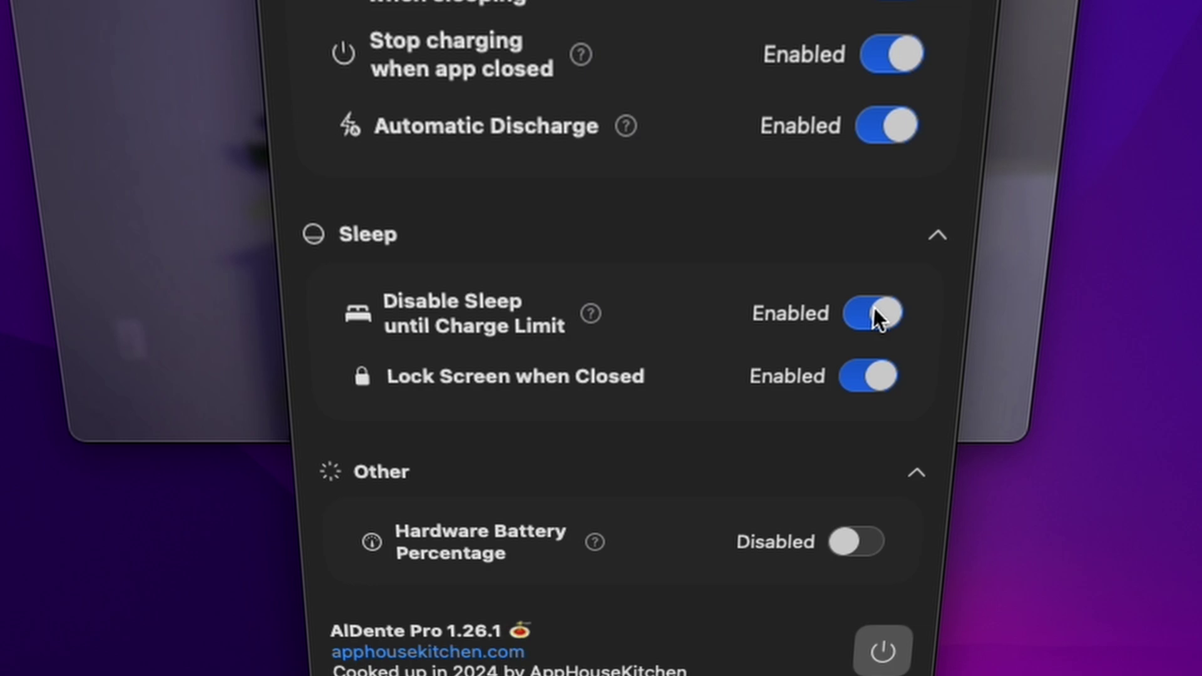
# Step: Toggle the Lock Screen when Closed option in the Sleep section off and back on
pyautogui.click(865, 373)
pyautogui.click(869, 378)
pyautogui.click(866, 373)
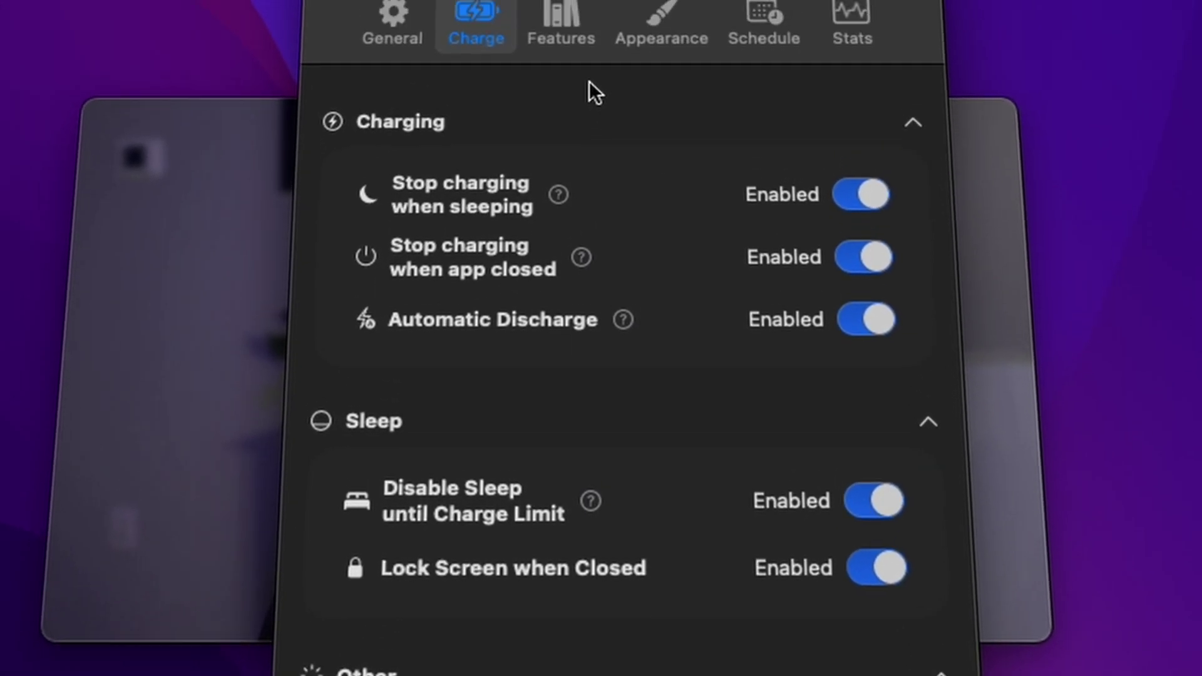
# Step: Review the Features settings with Sailing Mode and Heat Protection, and open the Appearance settings
pyautogui.click(567, 25)
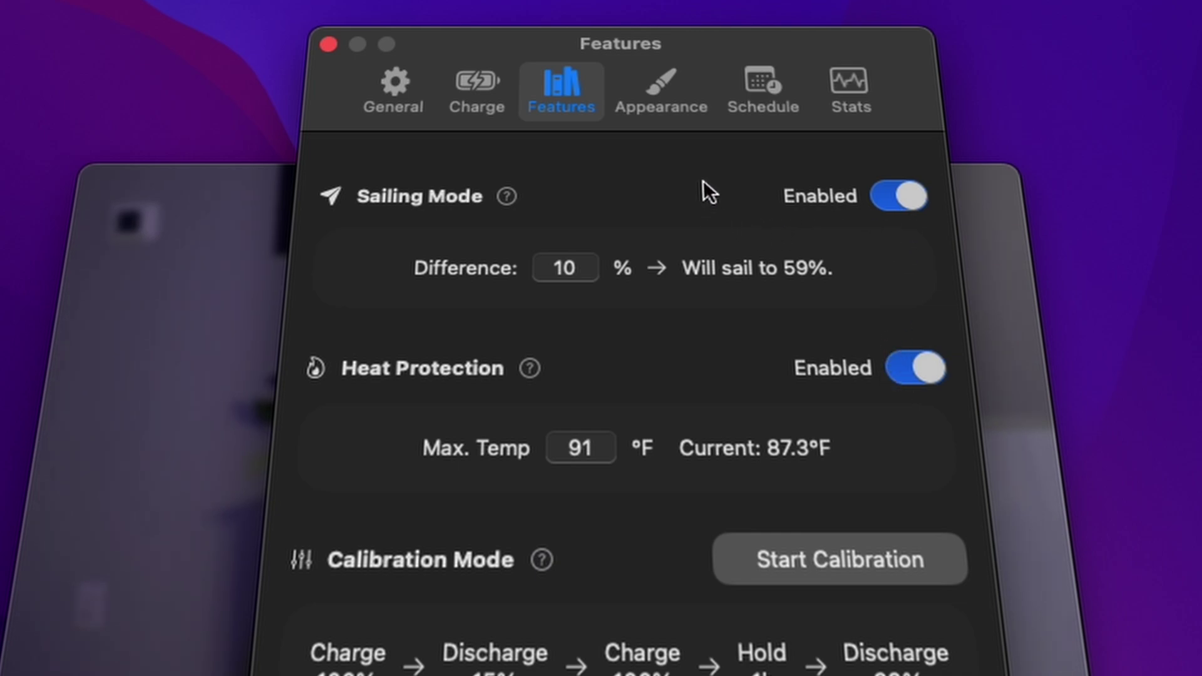
pyautogui.click(671, 92)
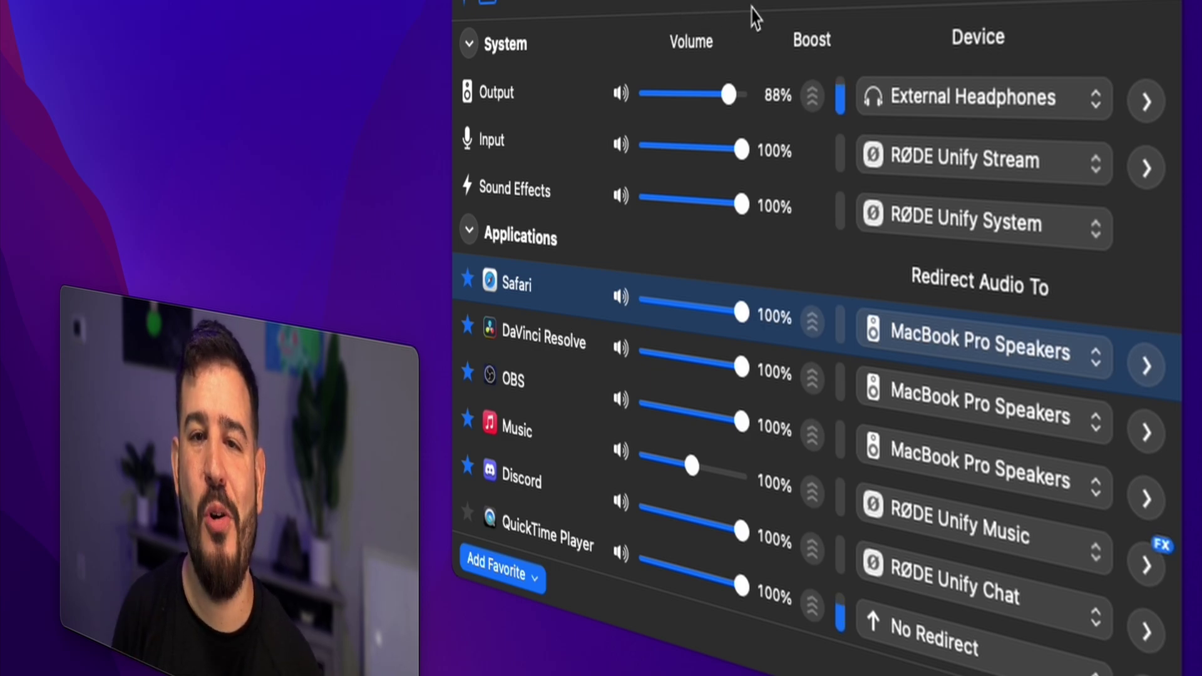
# Step: Switch to SoundSource and redirect the audio of Safari and DaVinci Resolve to External Headphones
pyautogui.click(961, 103)
pyautogui.click(959, 103)
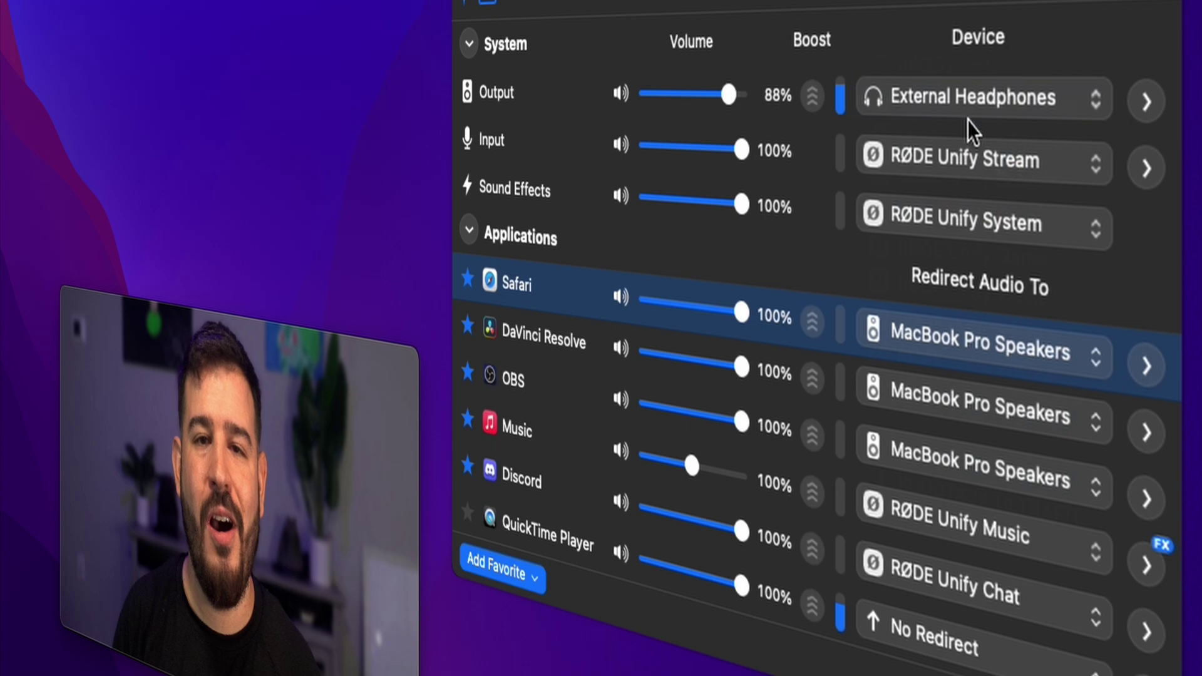
pyautogui.click(974, 349)
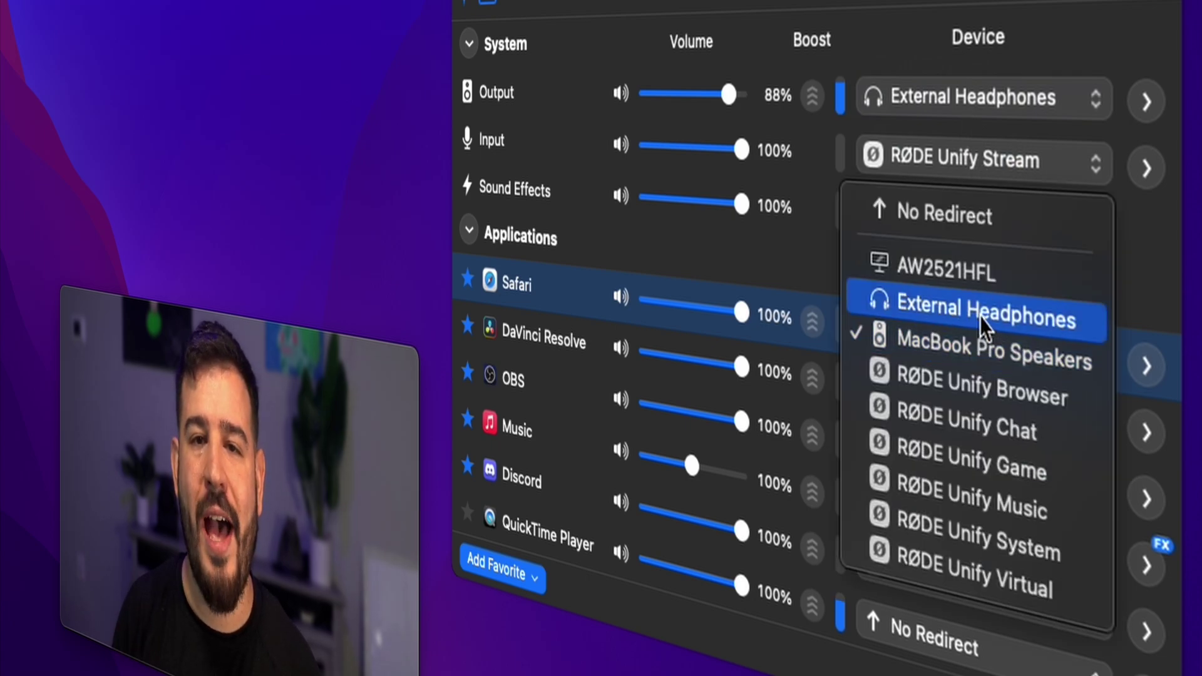
pyautogui.click(979, 316)
pyautogui.click(974, 408)
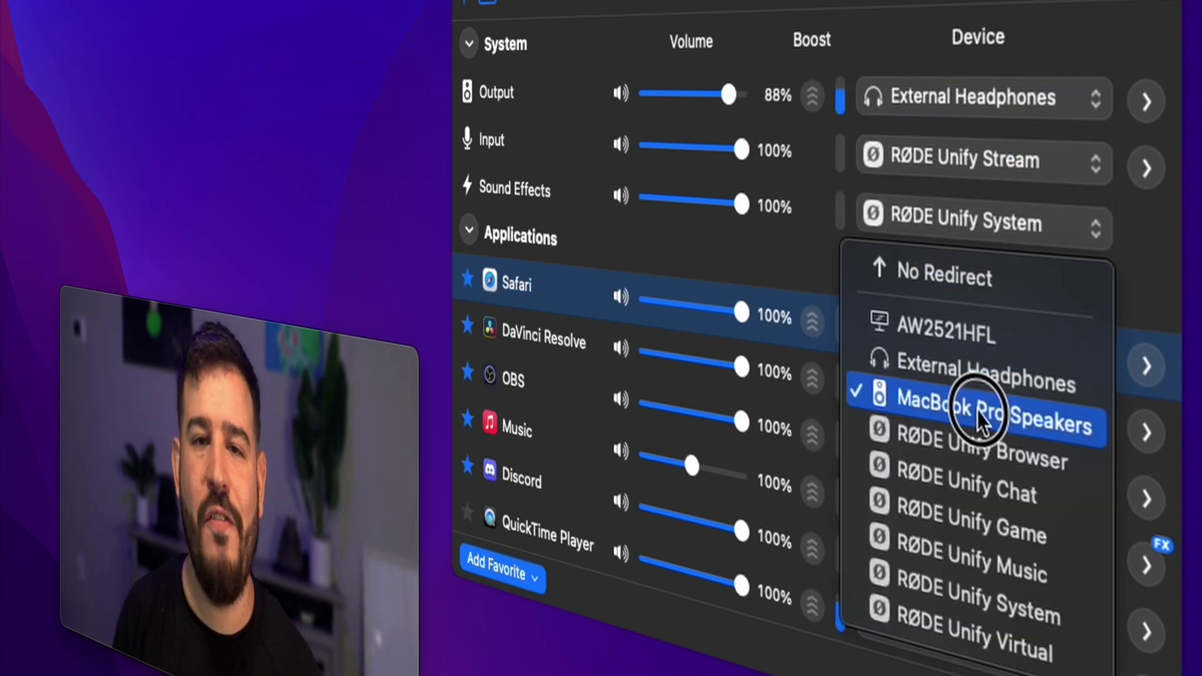
pyautogui.click(997, 383)
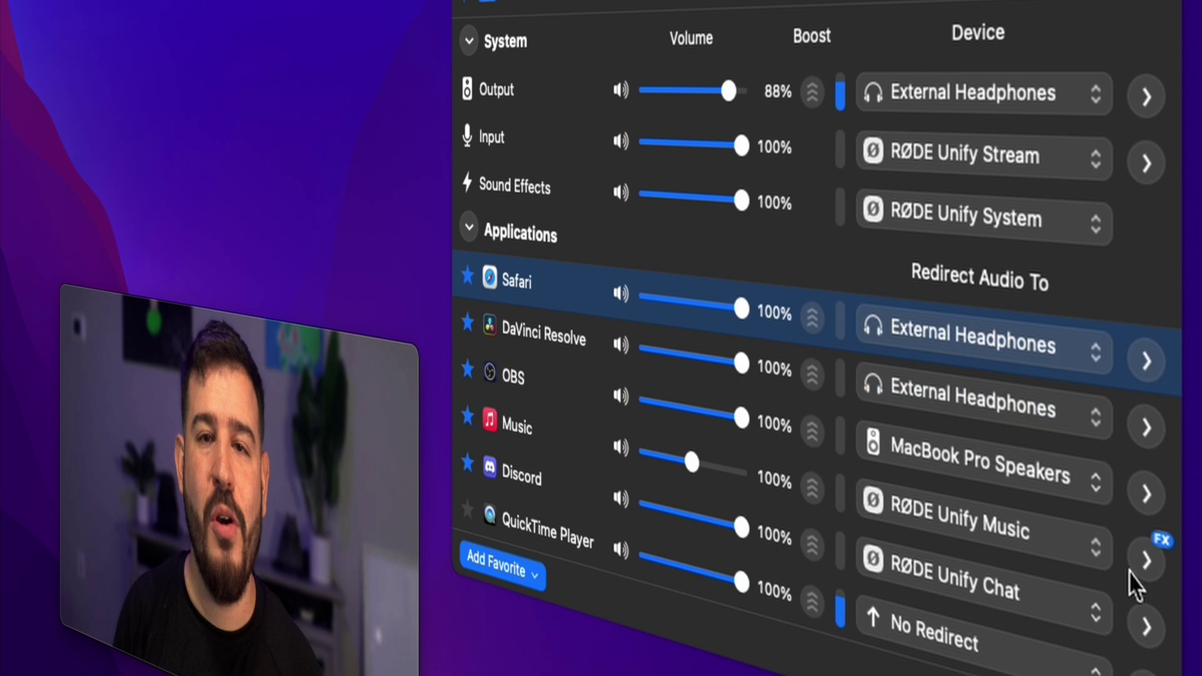
# Step: Expand Music's effects, set Volume Overdrive to 3x and change the 10-Band EQ preset to AirPods
pyautogui.click(1139, 569)
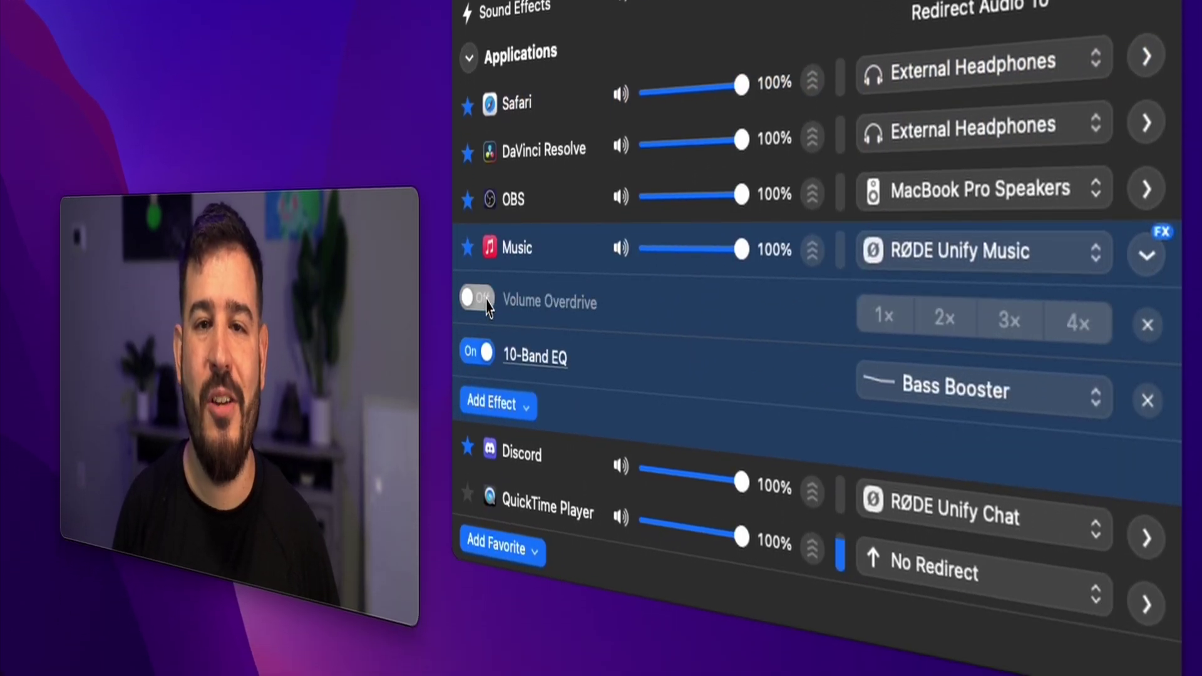
pyautogui.click(996, 320)
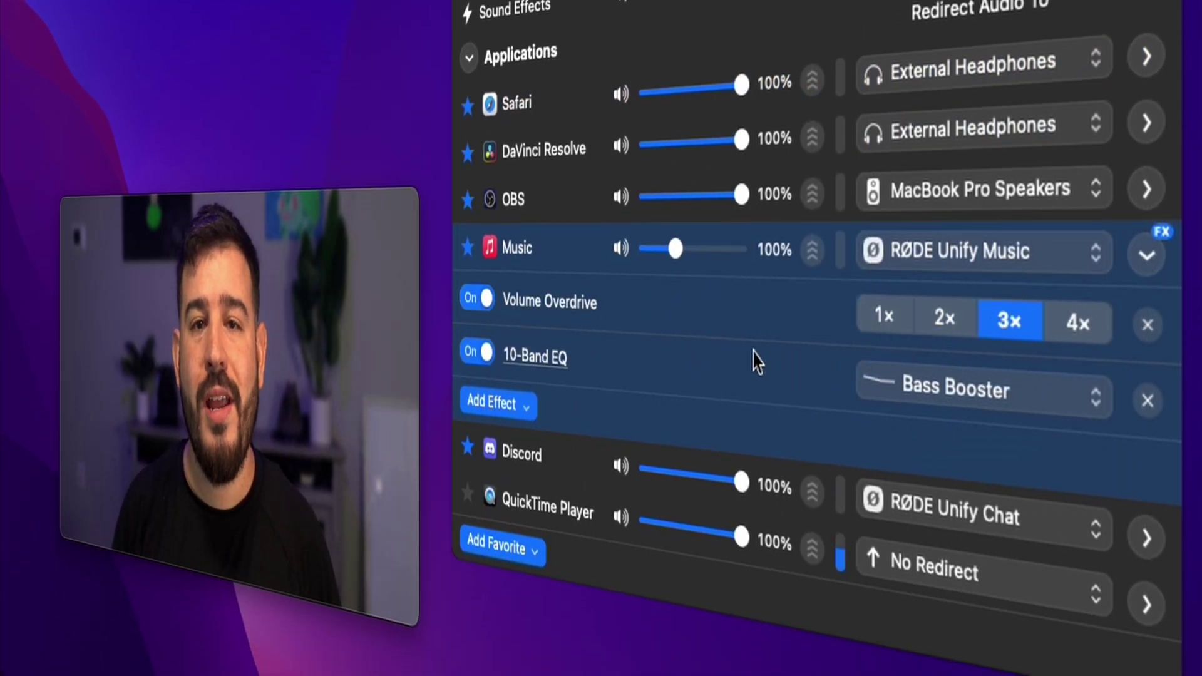
pyautogui.click(920, 387)
pyautogui.click(939, 361)
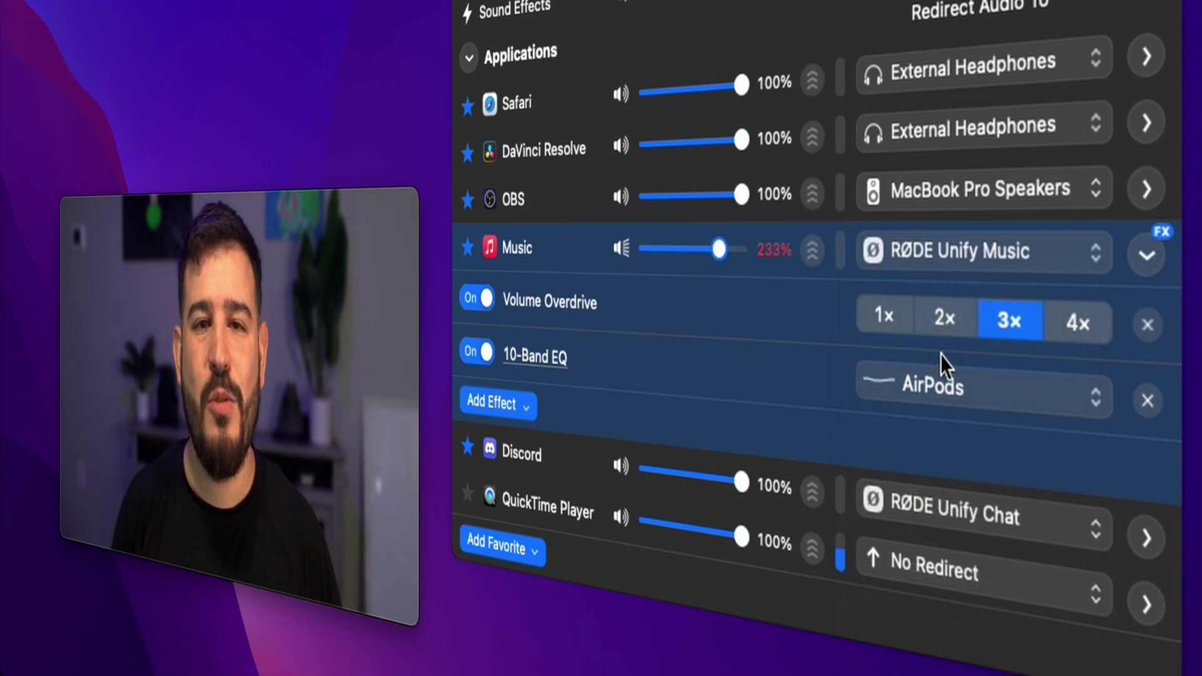
# Step: Set Music's 10-Band EQ preset back to Bass Booster and collapse its effects
pyautogui.click(947, 385)
pyautogui.click(957, 417)
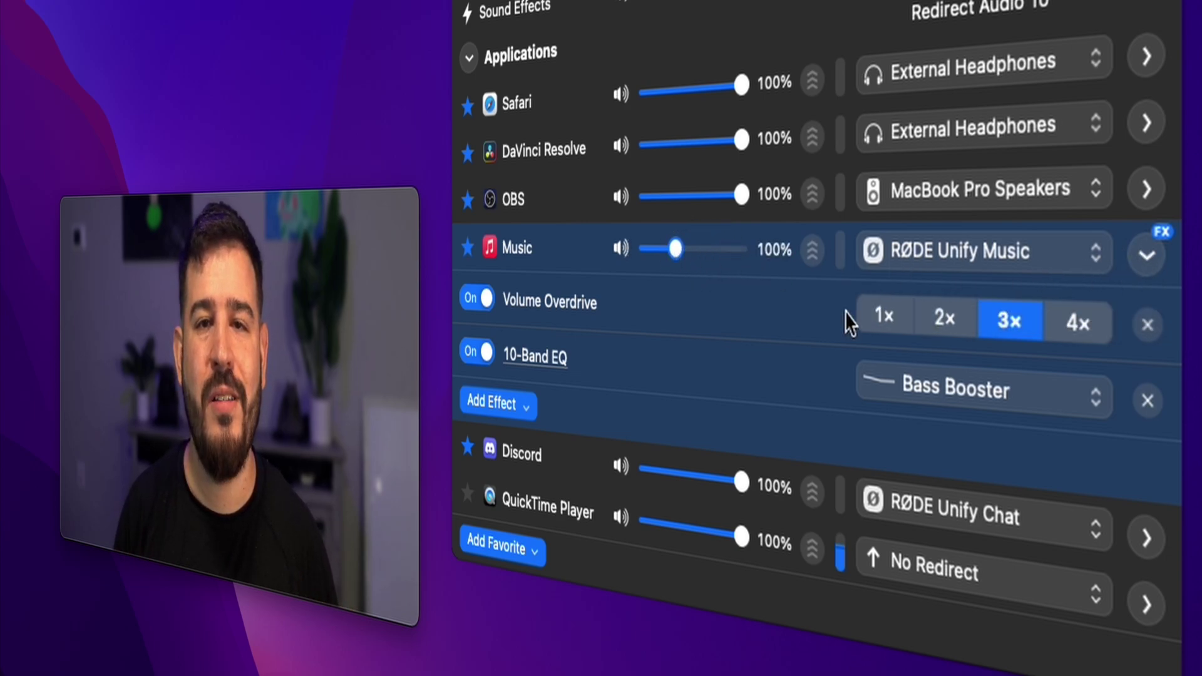
pyautogui.click(527, 406)
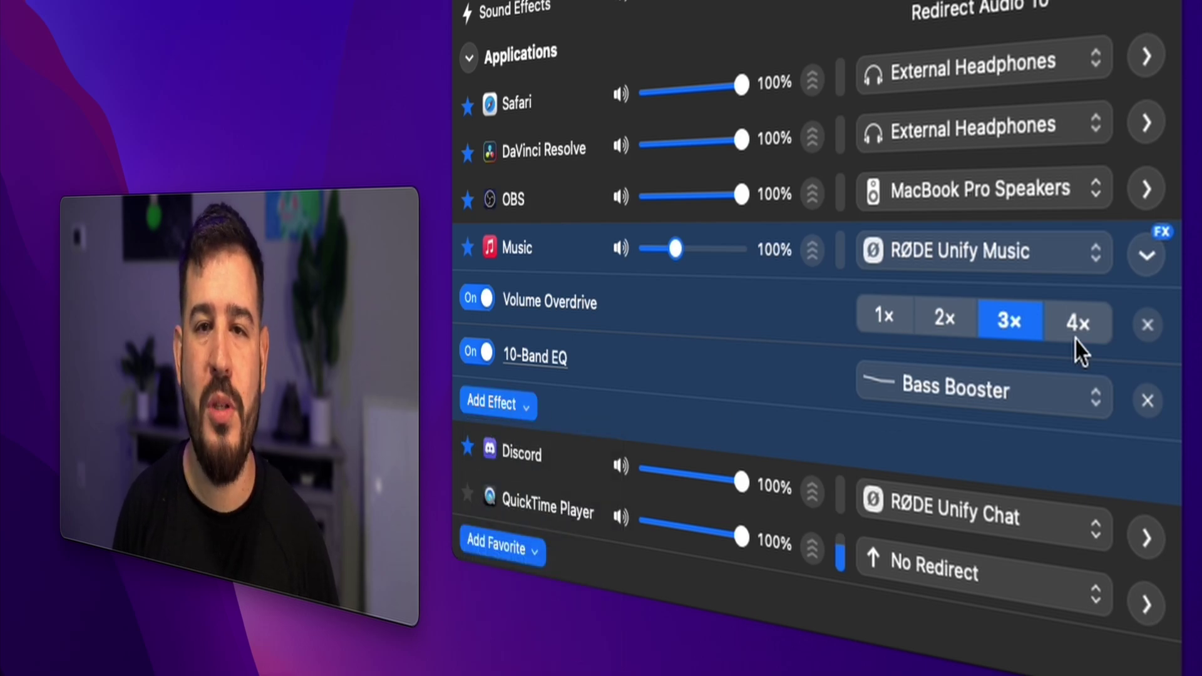
pyautogui.click(1147, 255)
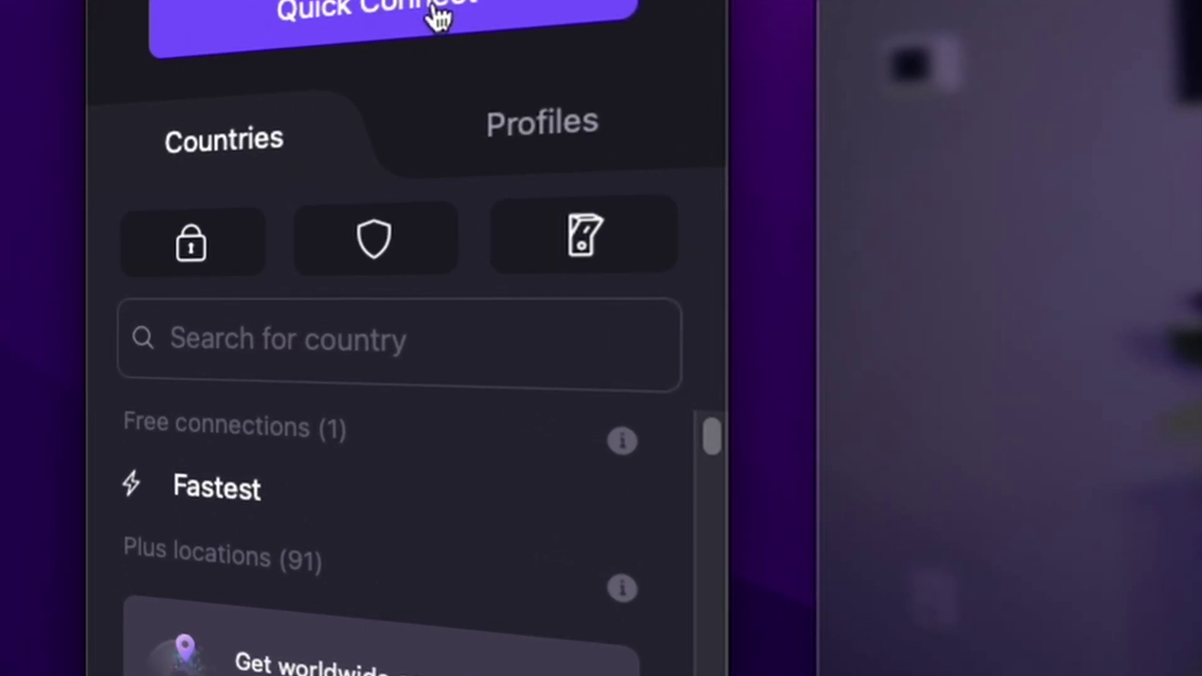
# Step: Switch to the VPN app and establish a connection with Quick Connect
pyautogui.click(438, 18)
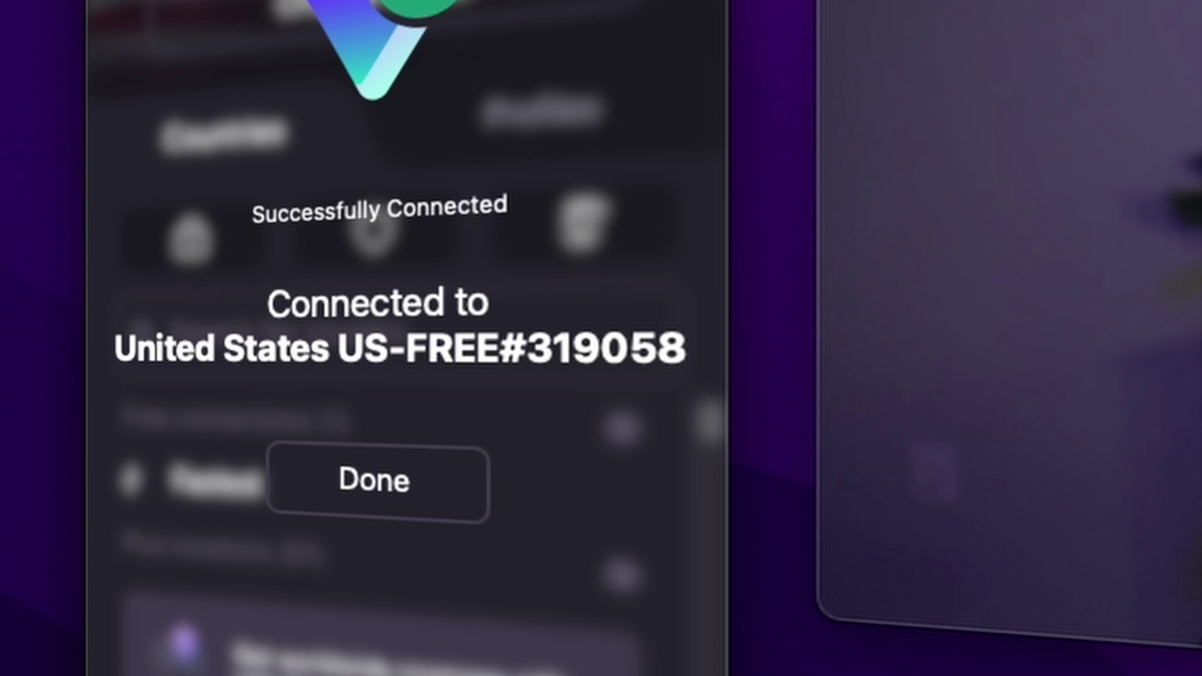
pyautogui.click(571, 199)
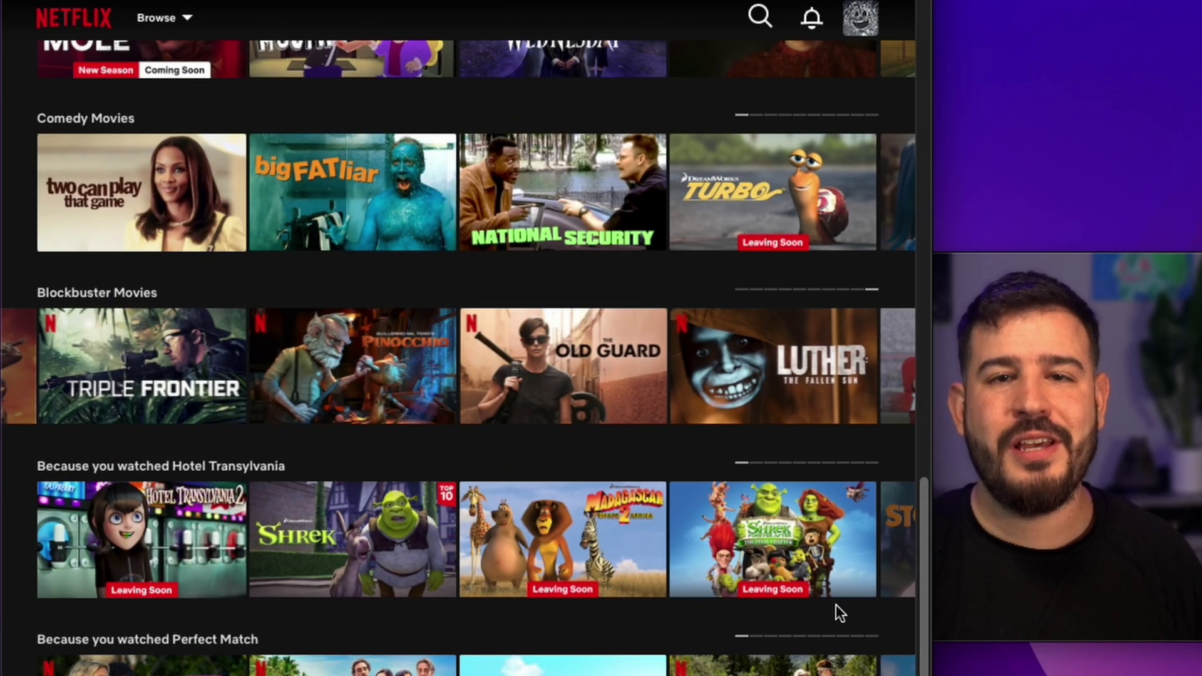
# Step: Switch to Netflix and browse through the titles in the Blockbuster Movies row
pyautogui.click(884, 371)
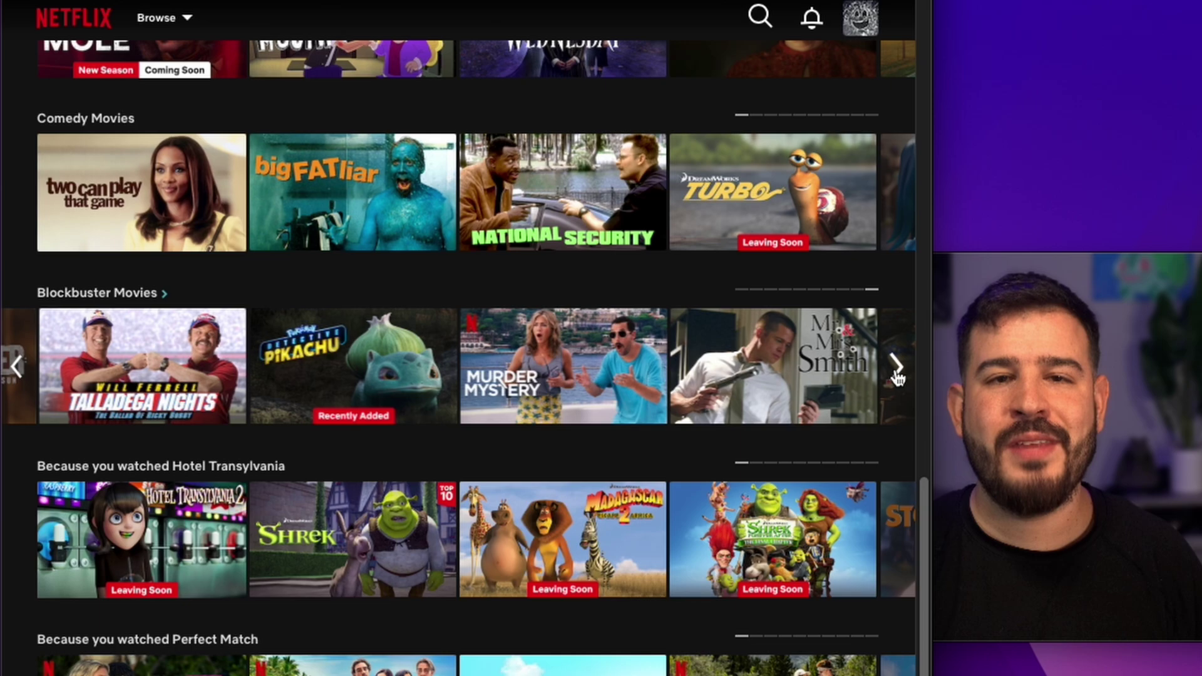
pyautogui.click(883, 373)
pyautogui.click(597, 366)
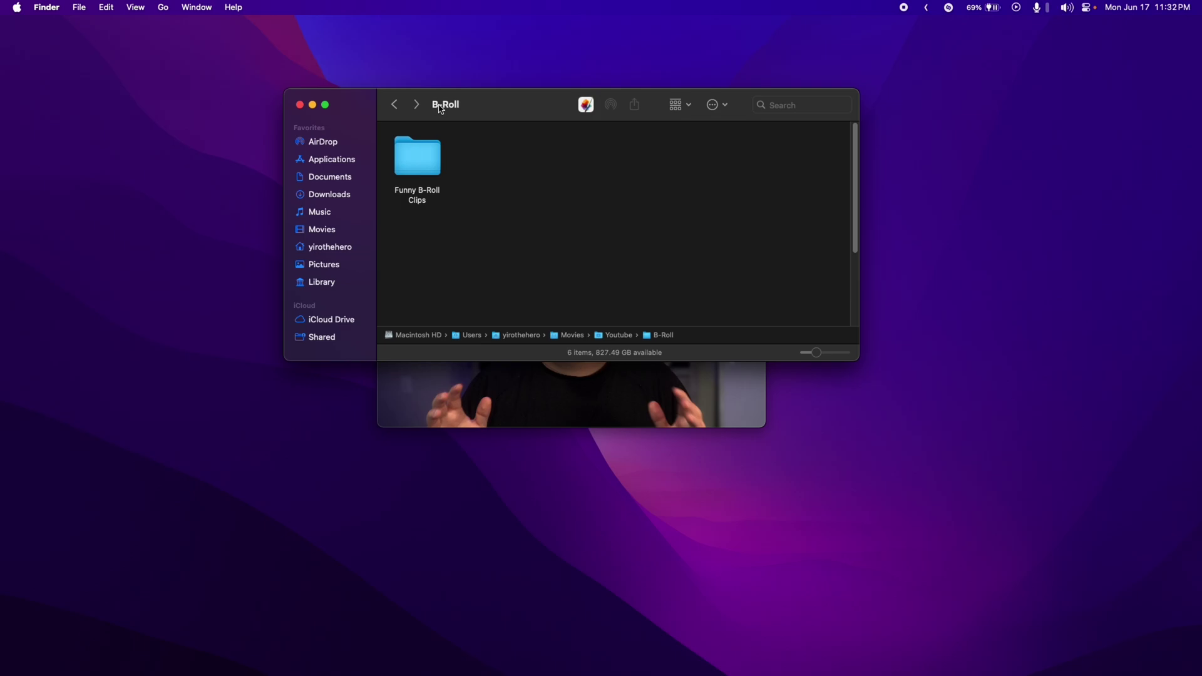
# Step: In Finder, open the Funny B-Roll Clips folder and put the Rick Roll video on a Dropover shelf
pyautogui.doubleClick(427, 154)
pyautogui.moveTo(416, 158); pyautogui.dragTo(380, 94)
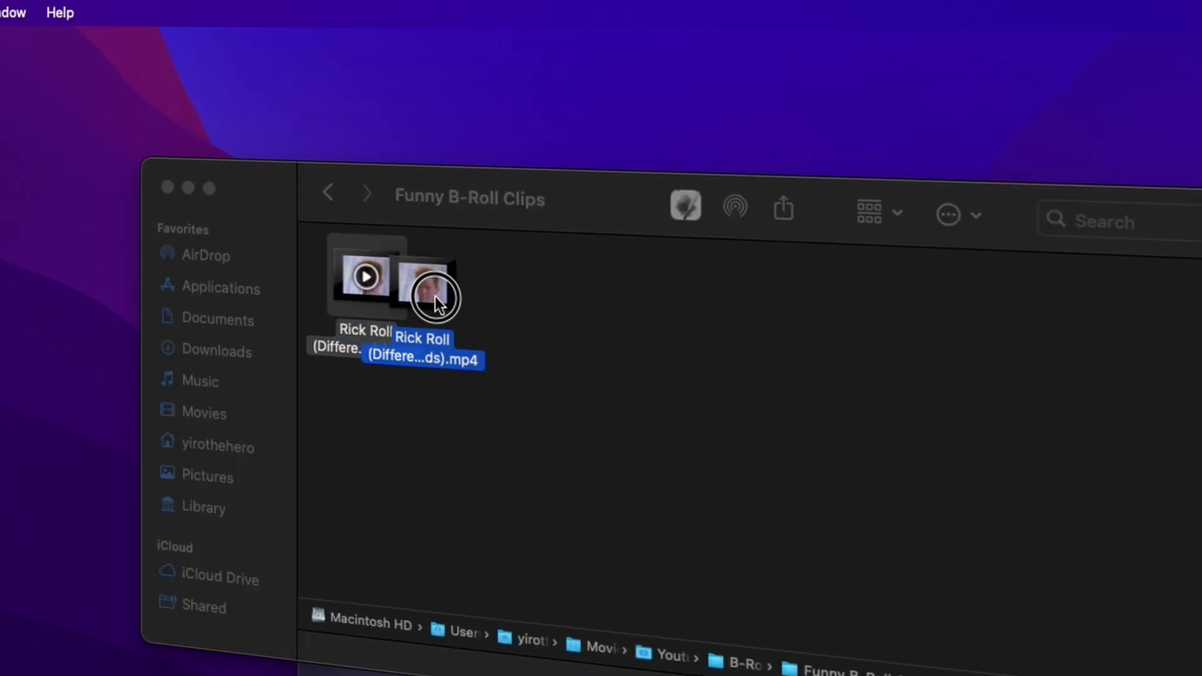
pyautogui.moveTo(306, 168); pyautogui.dragTo(271, 158)
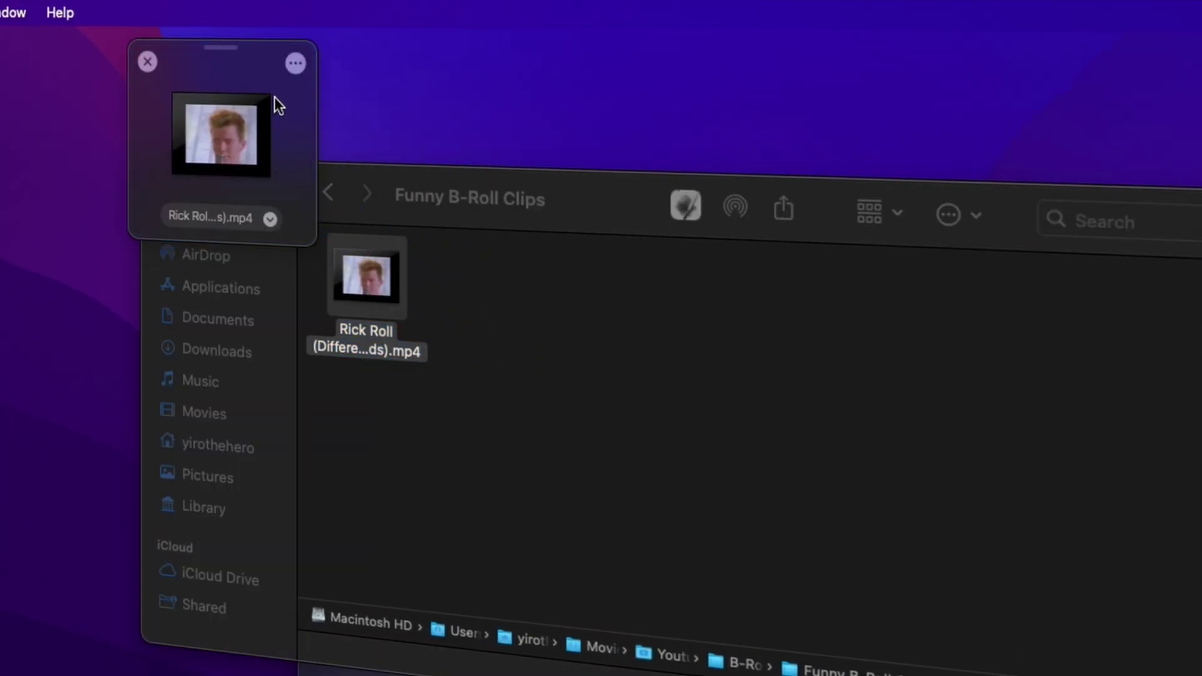
# Step: Share the shelf's video through Mail, enter the recipient's e-mail address, send it without a subject and close the Mail window
pyautogui.click(296, 64)
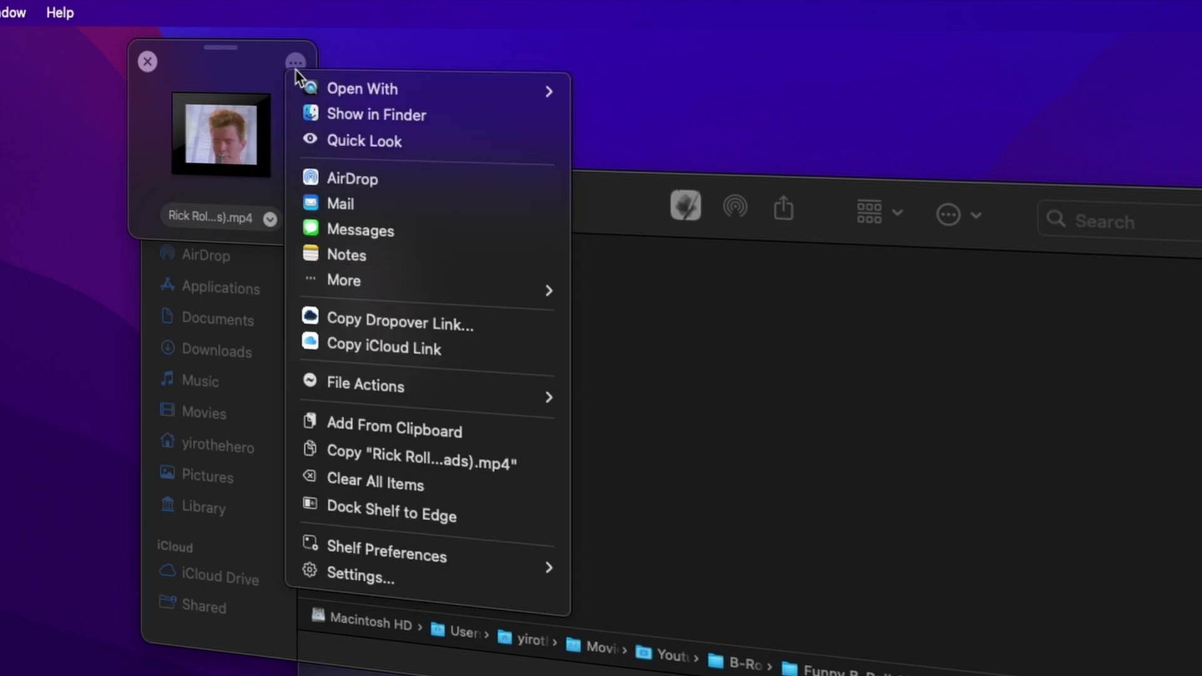
pyautogui.click(374, 204)
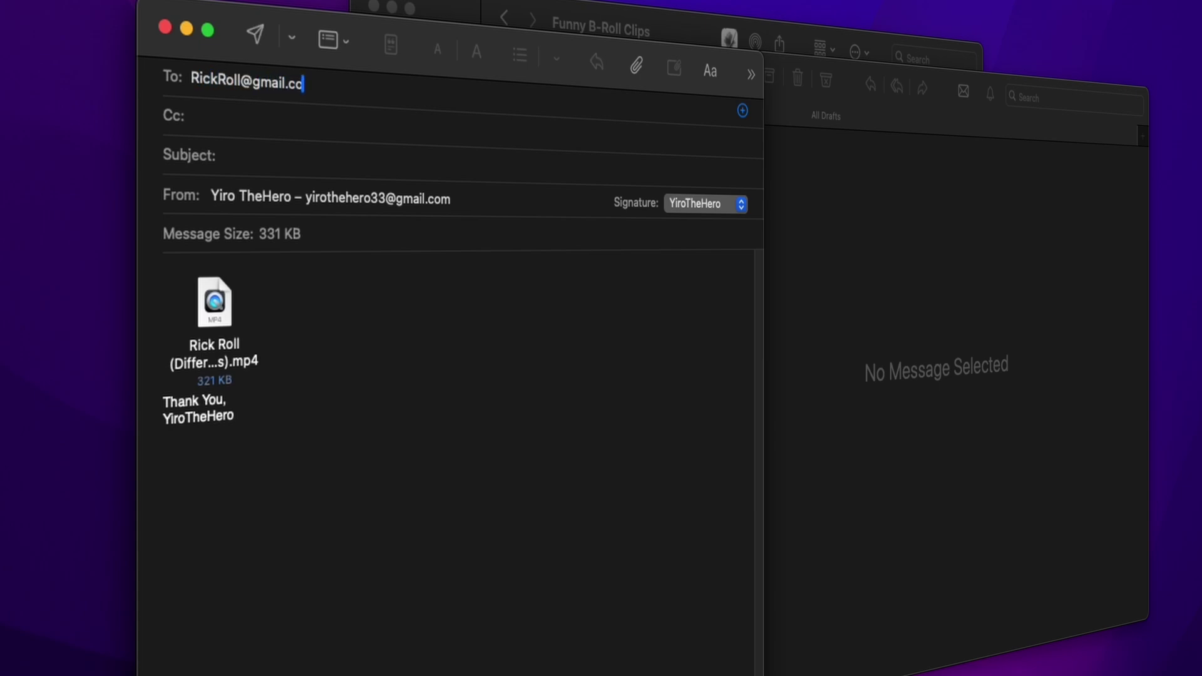
pyautogui.click(255, 35)
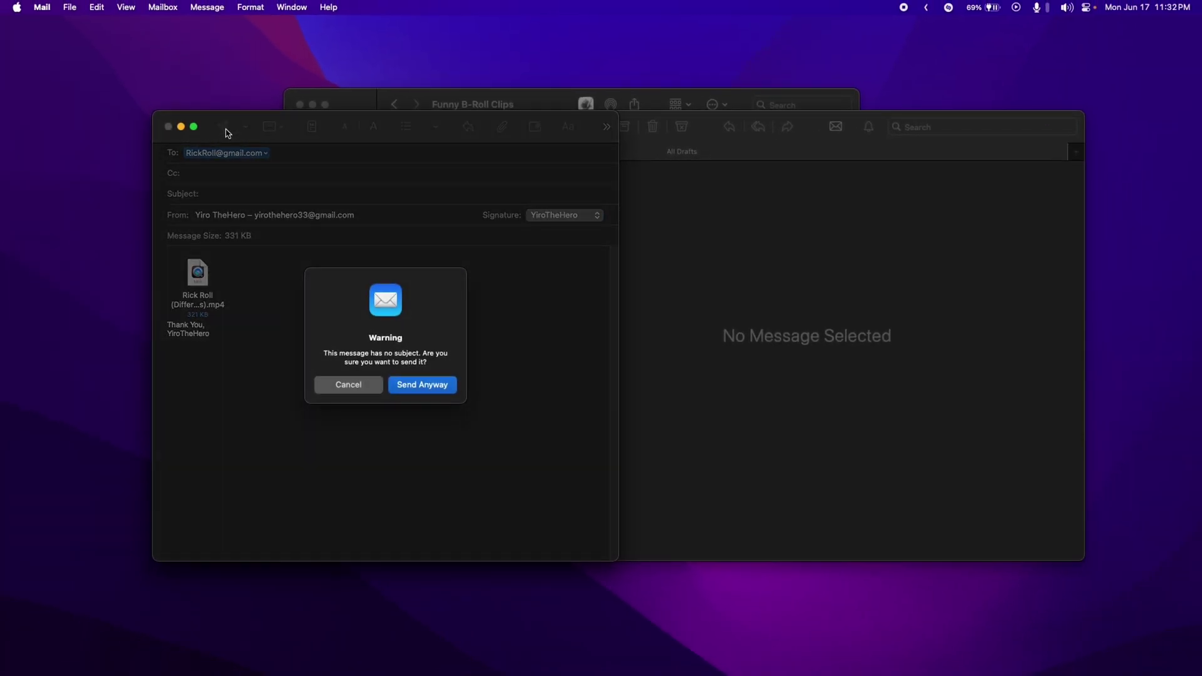
pyautogui.click(419, 385)
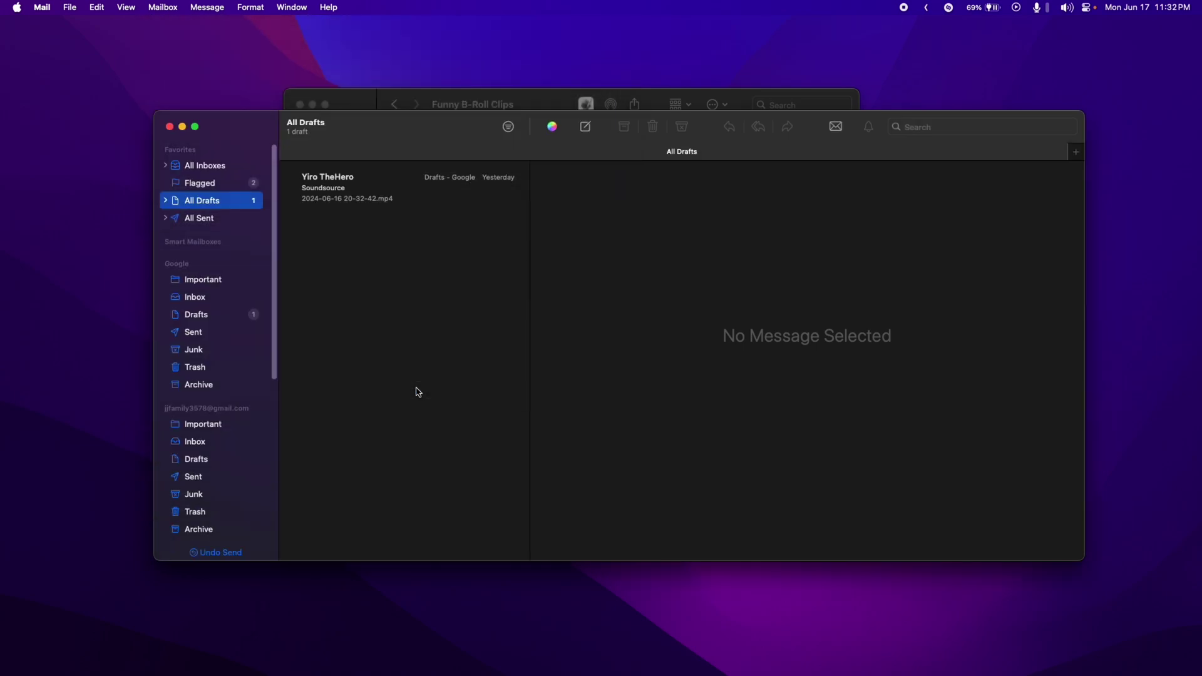
pyautogui.click(170, 127)
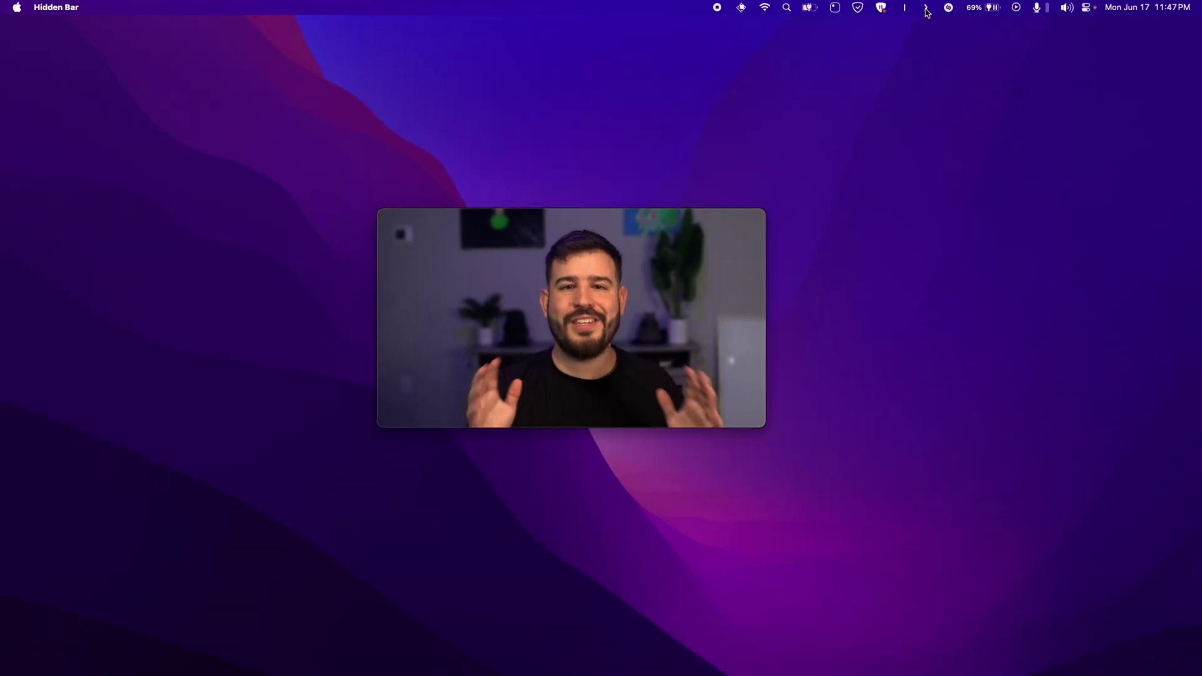
# Step: Open AdGuard from the hidden menu bar items and show the Filters section of its preferences
pyautogui.click(881, 8)
pyautogui.click(775, 140)
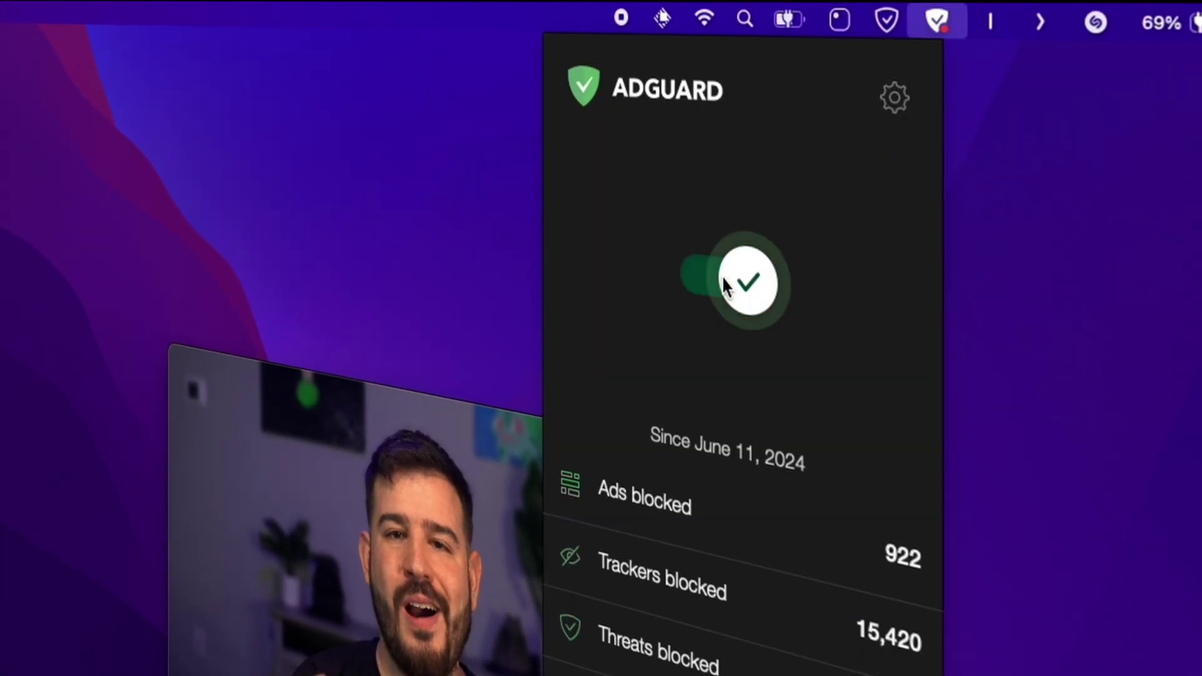
pyautogui.click(893, 97)
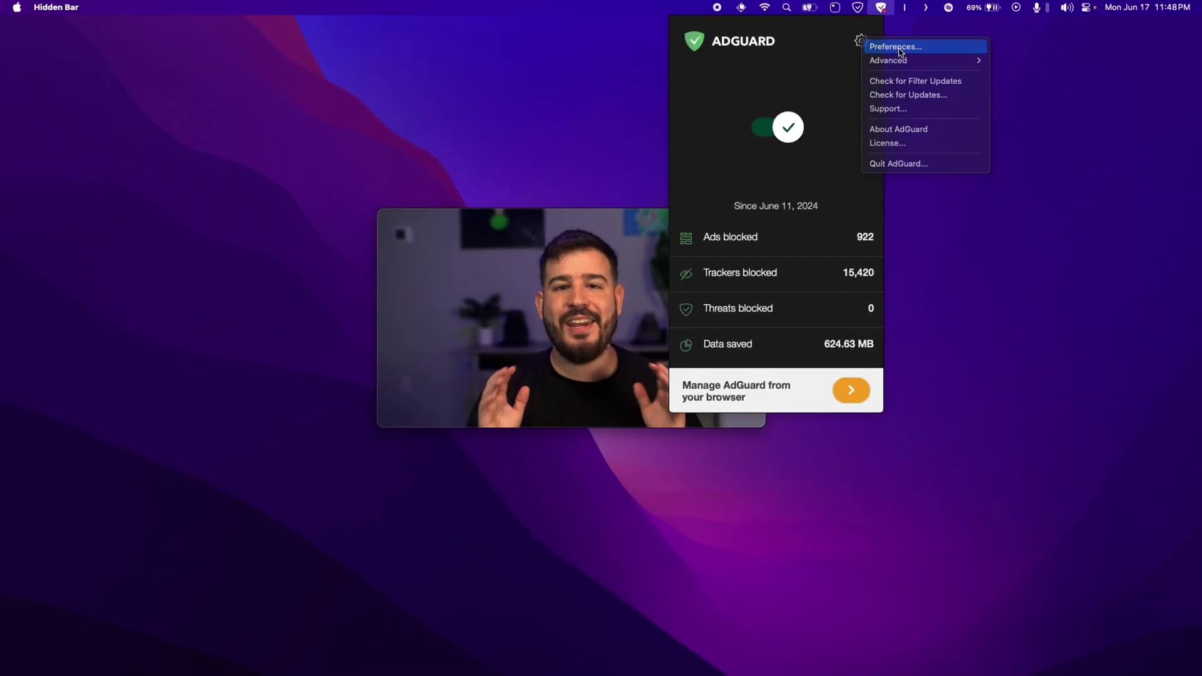
pyautogui.click(918, 116)
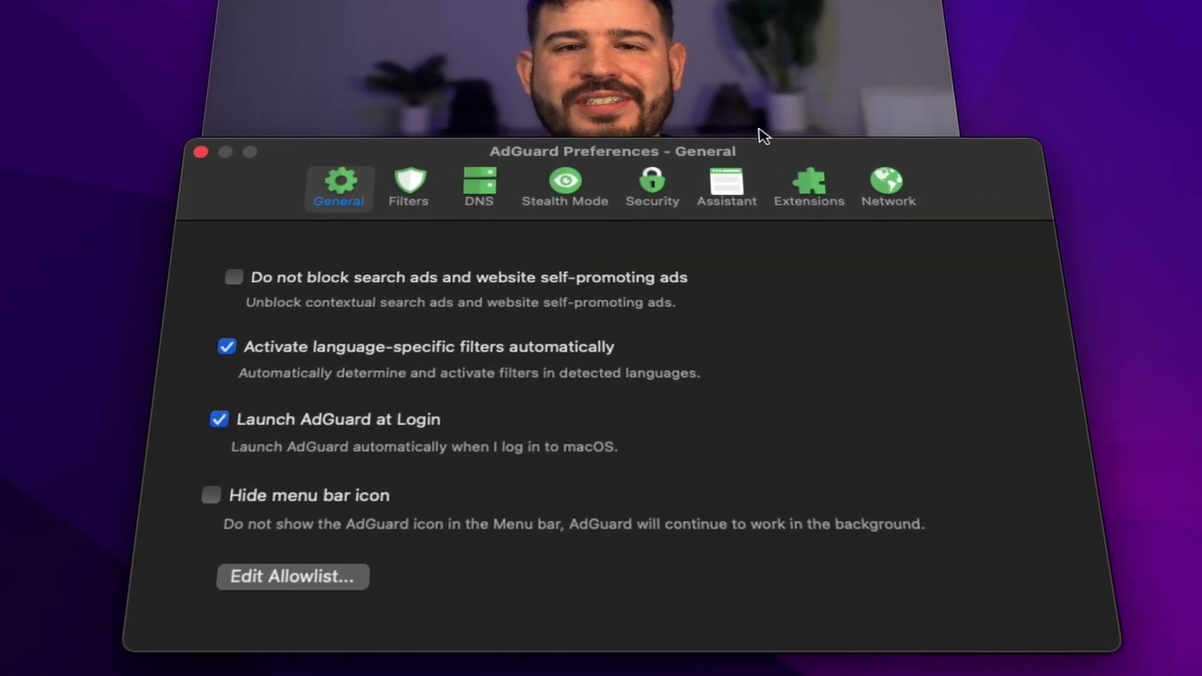
pyautogui.click(410, 190)
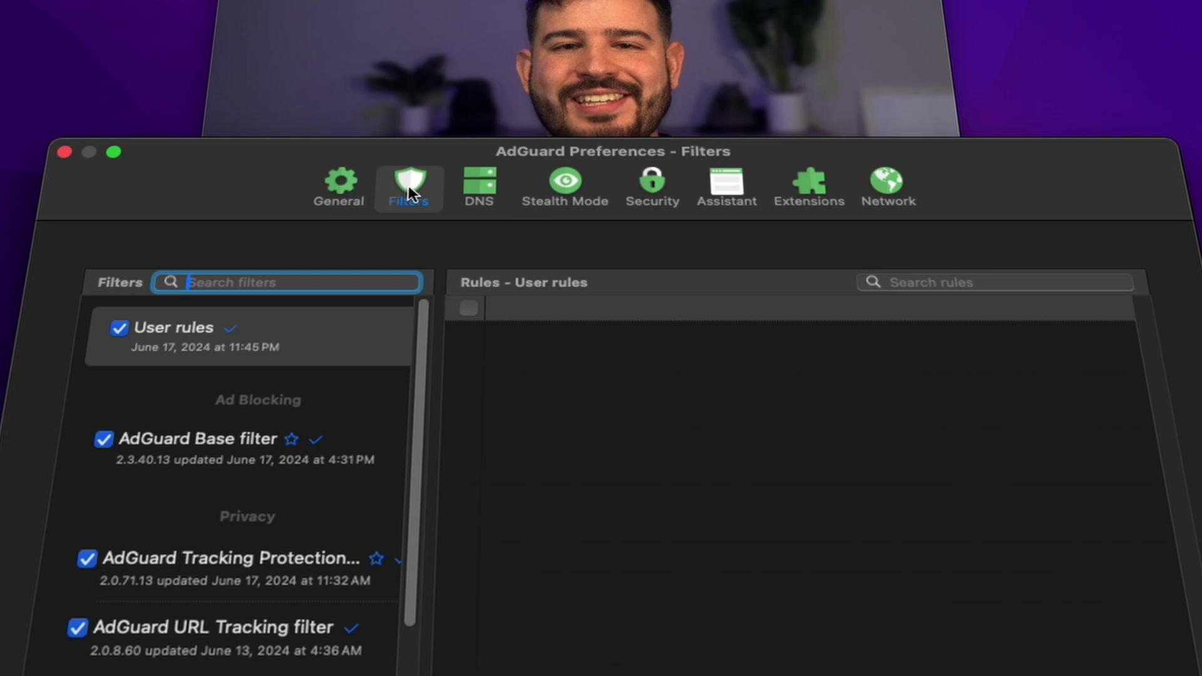
# Step: Review the DNS protection providers, highlighting the AdGuard DNS entry, and show the Stealth Mode tracking protection settings
pyautogui.click(471, 197)
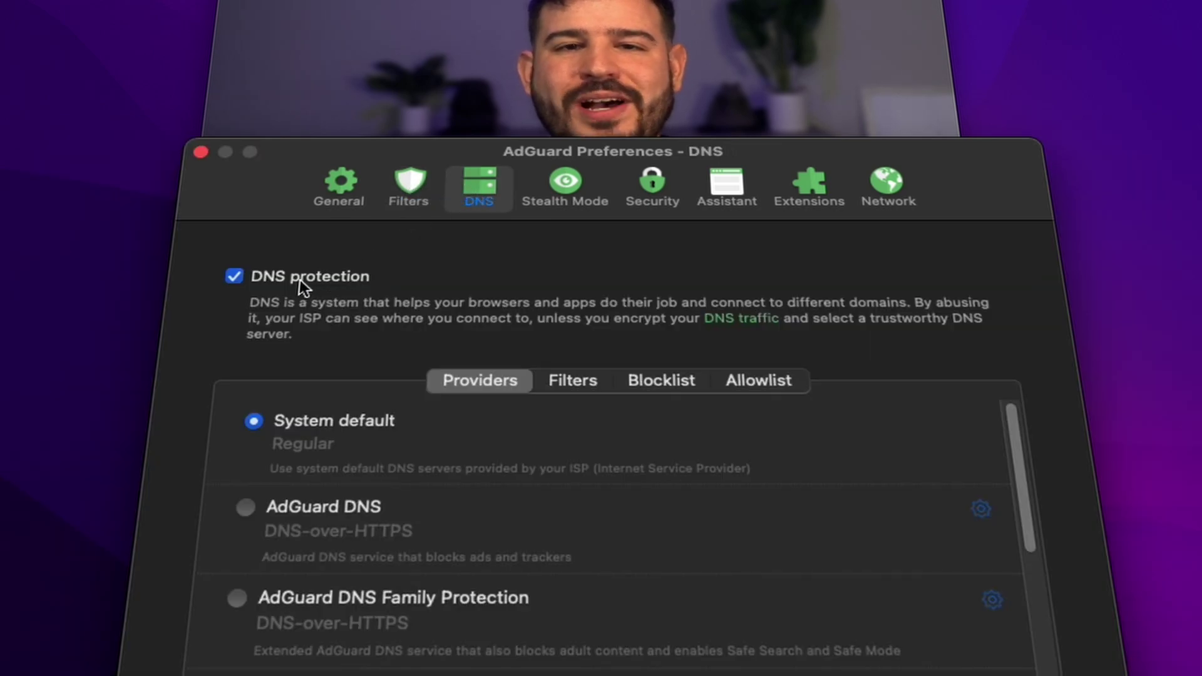
pyautogui.scroll(-1, 316, 473)
pyautogui.click(264, 496)
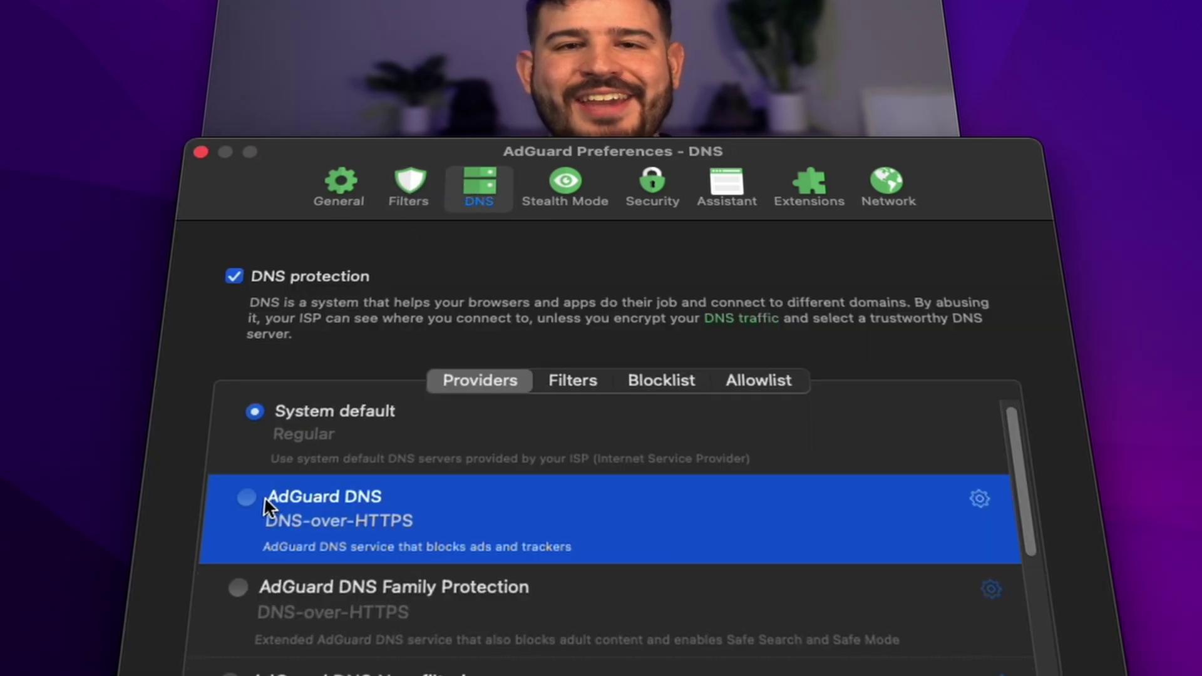
pyautogui.click(544, 199)
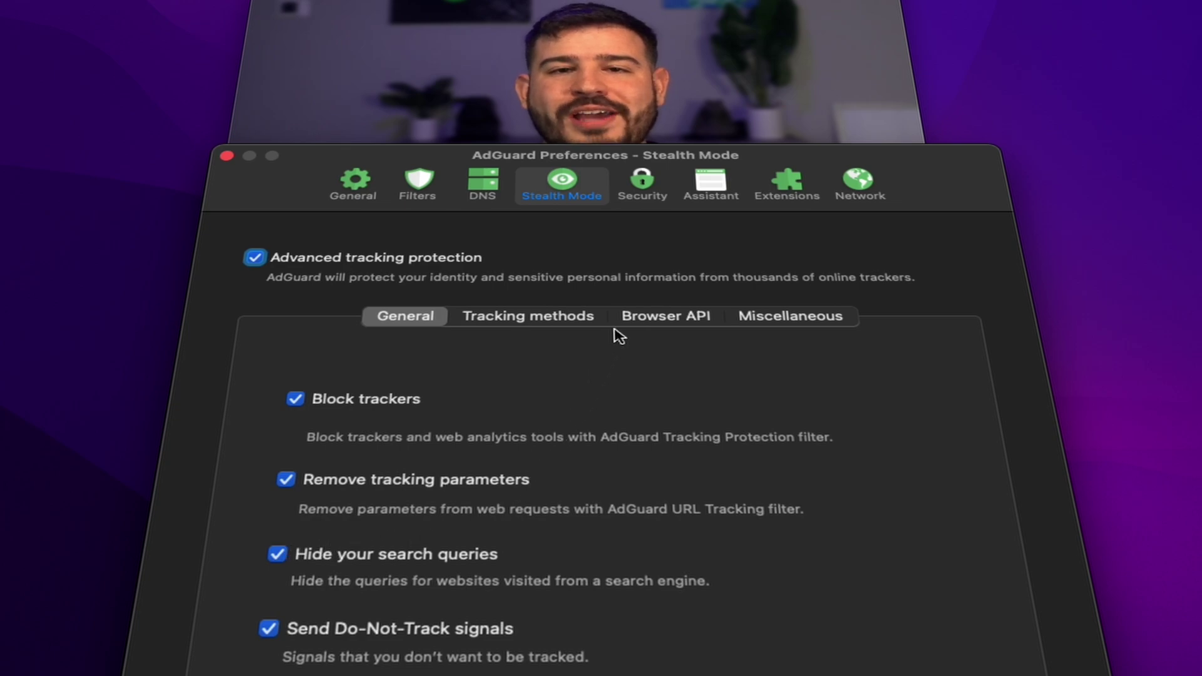
# Step: In the Security preferences, switch phishing and malware protection off and back on, and close the preferences window
pyautogui.click(668, 198)
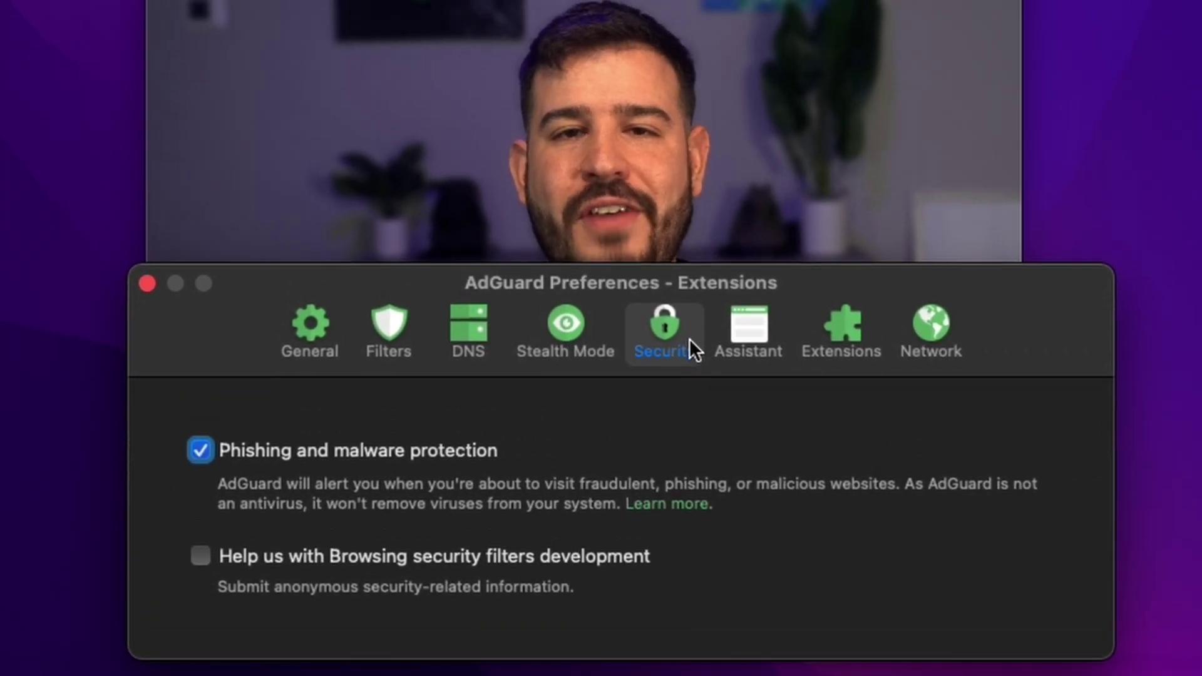
pyautogui.click(208, 456)
pyautogui.click(208, 457)
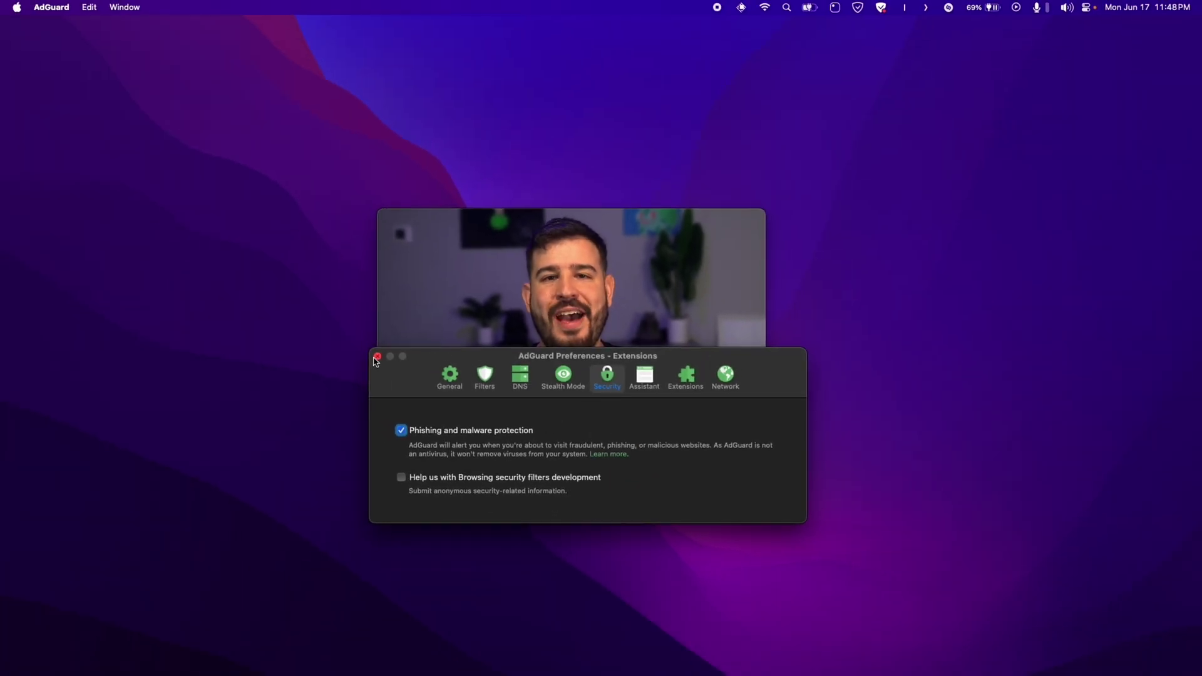
pyautogui.click(377, 357)
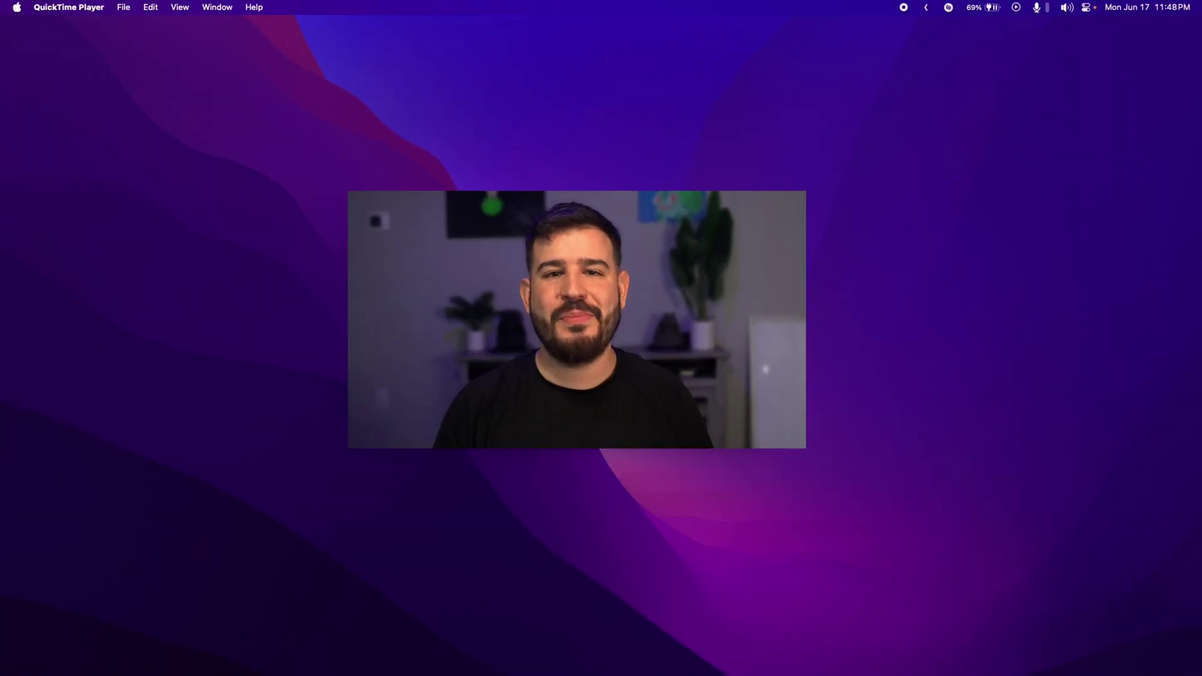